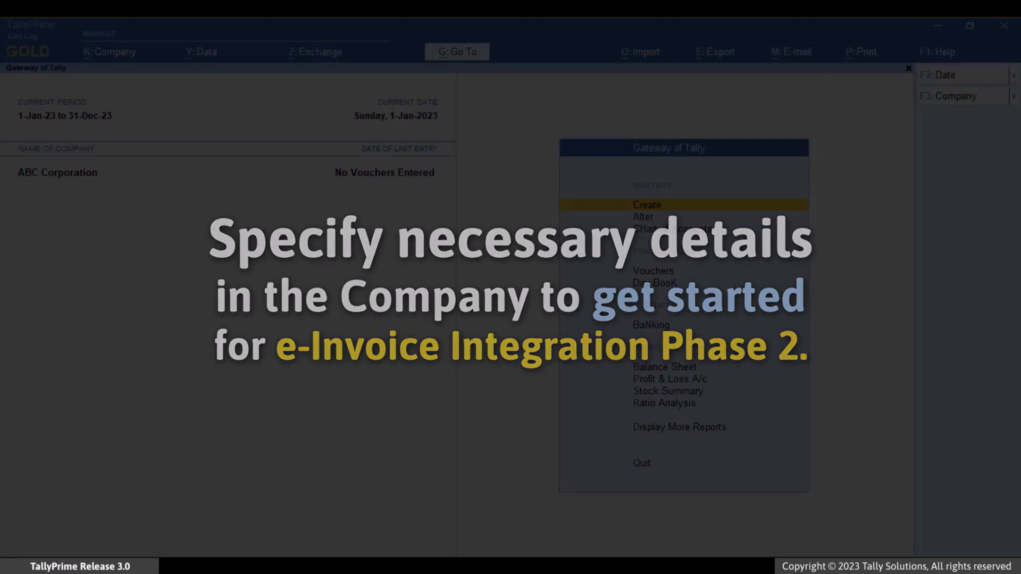
- Open ABC Corporation for alteration and enter the address Al-Munawwarah, Al-Jubail
key(alt+k)
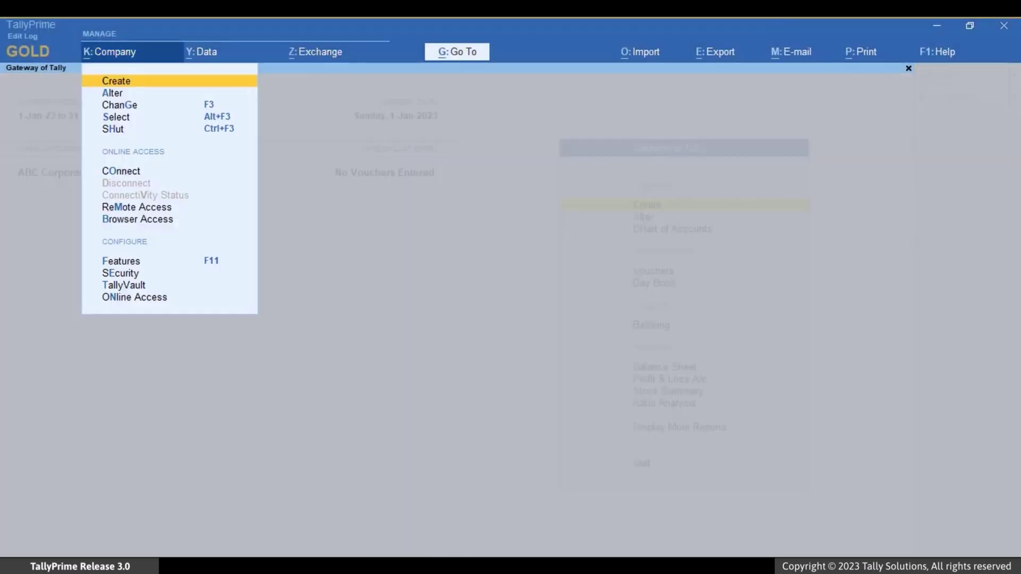
key(Down)
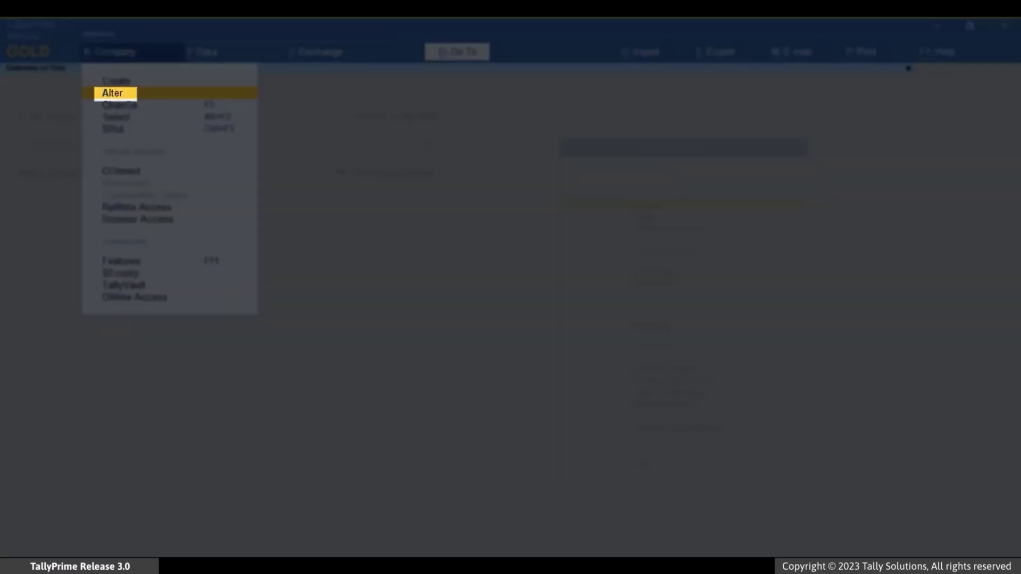
key(Return)
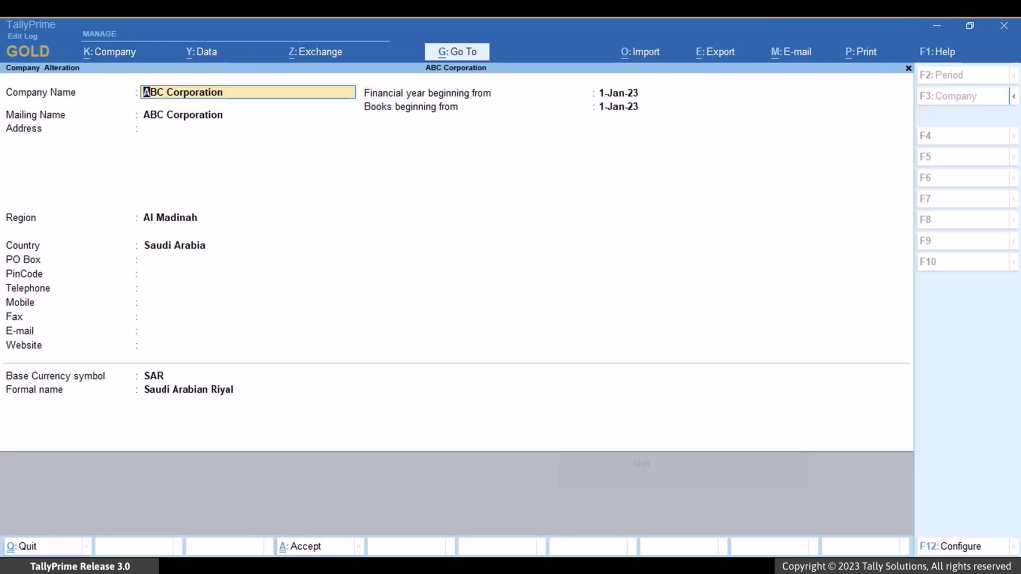
key(Return)
key(Return)
text(Al-Munawwarah)
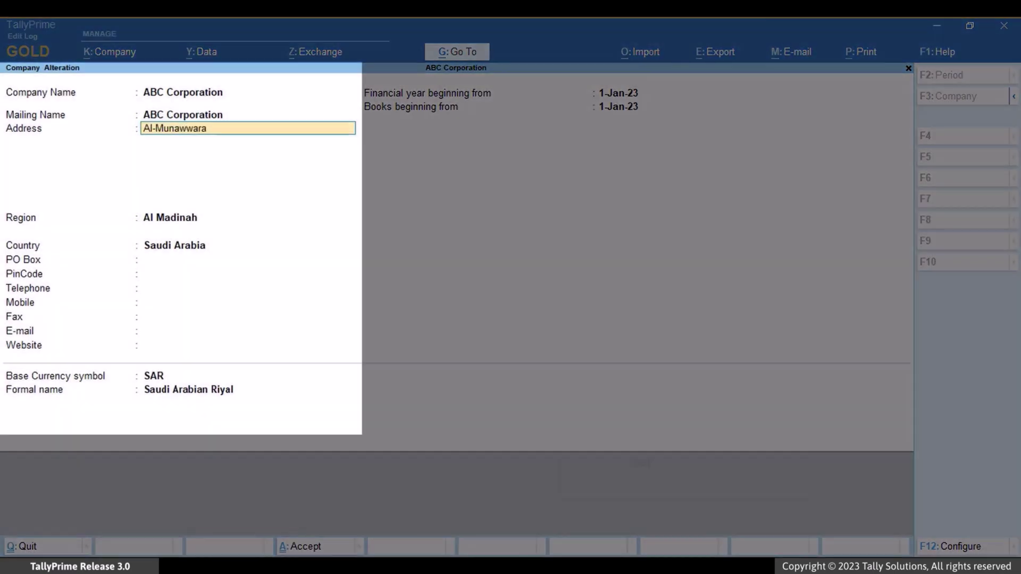
key(Return)
text(Al-Jubail)
key(Return)
key(Return)
text(4221)
key(Return)
text(35541)
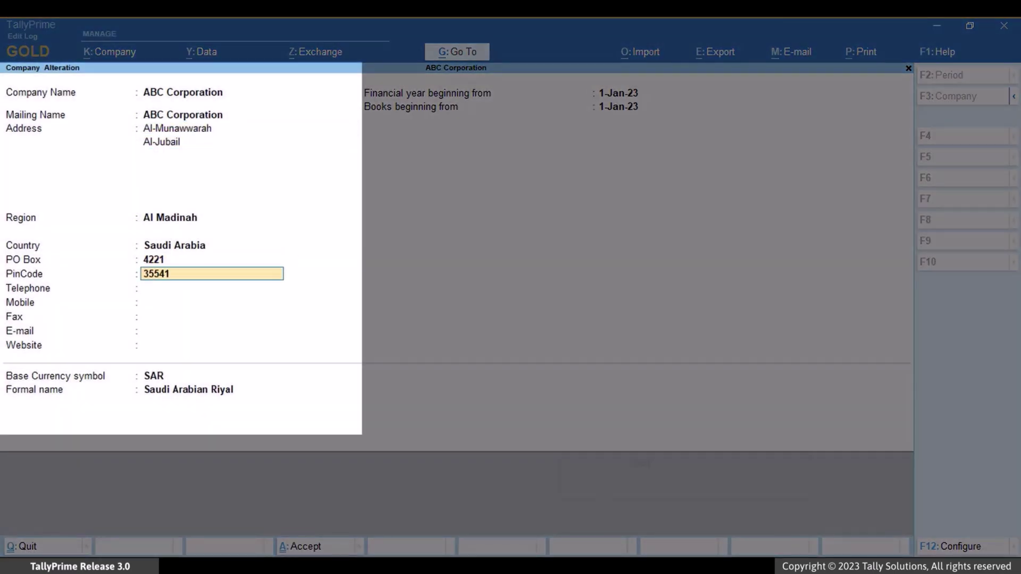
key(Return)
text(78)
key(Return)
text(98)
key(Return)
key(Return)
text(ni)
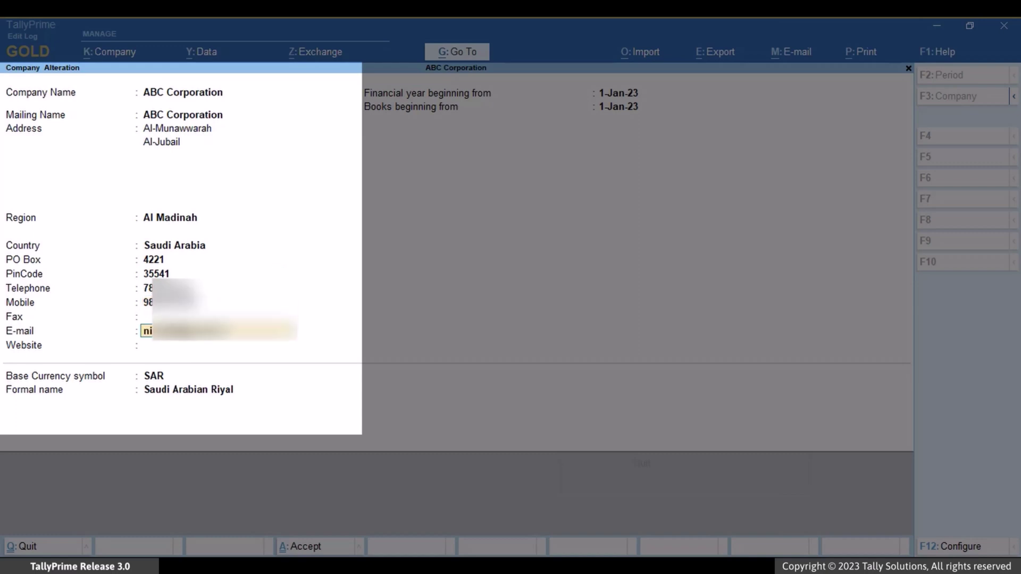
key(ctrl)
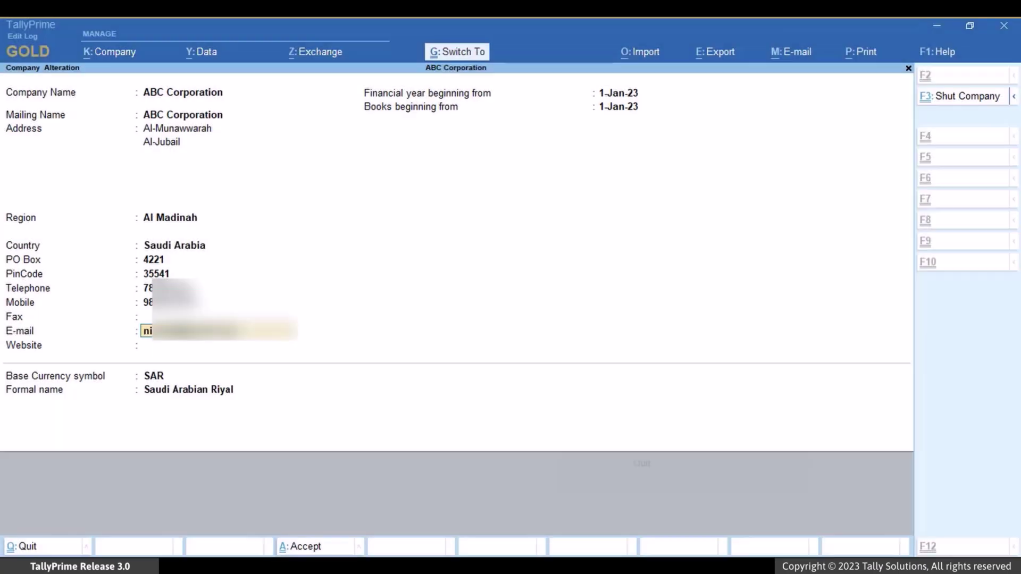
key(ctrl+a)
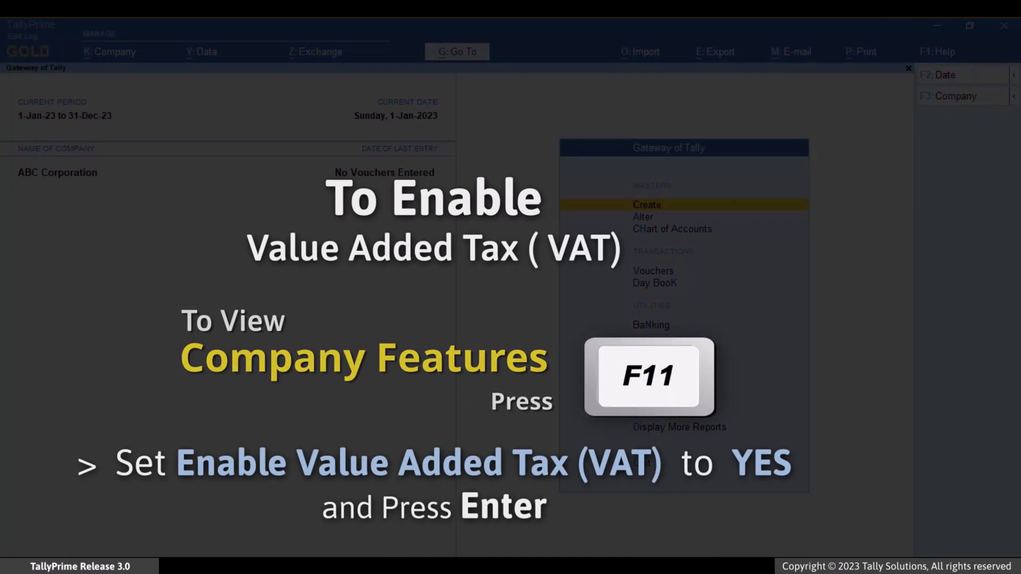
- Set Enable Value Added Tax (VAT) to Yes in company features and open VAT Details
key(F11)
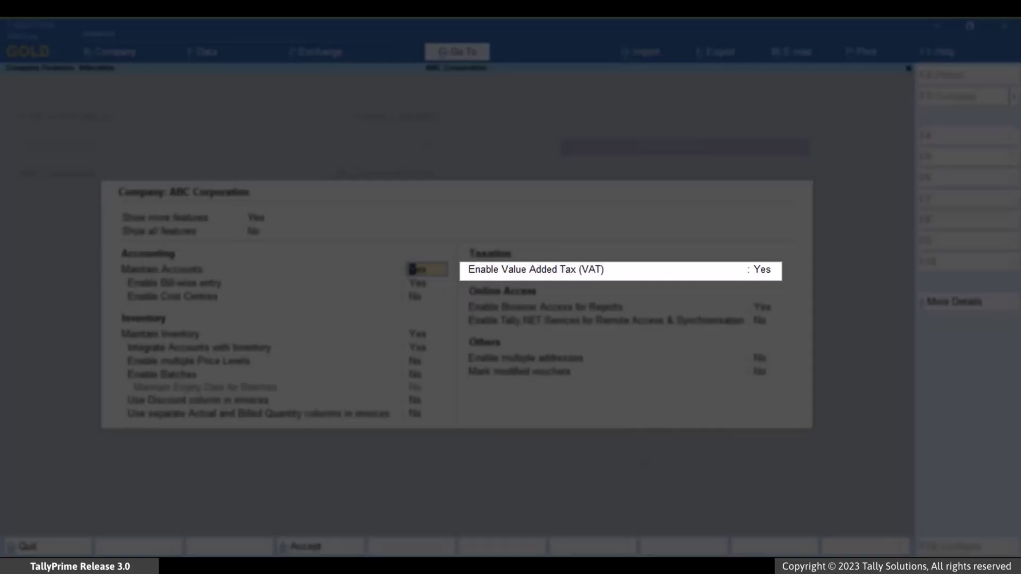
key(Down)
key(Down)
key(Down)
key(Down)
key(Down)
key(Down)
key(Down)
key(Down)
key(Down)
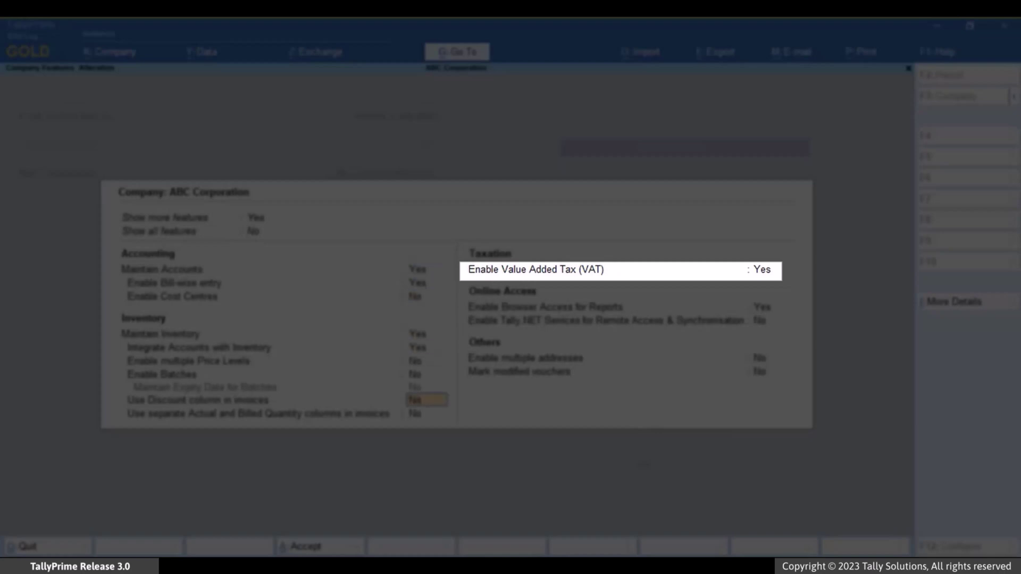
key(Return)
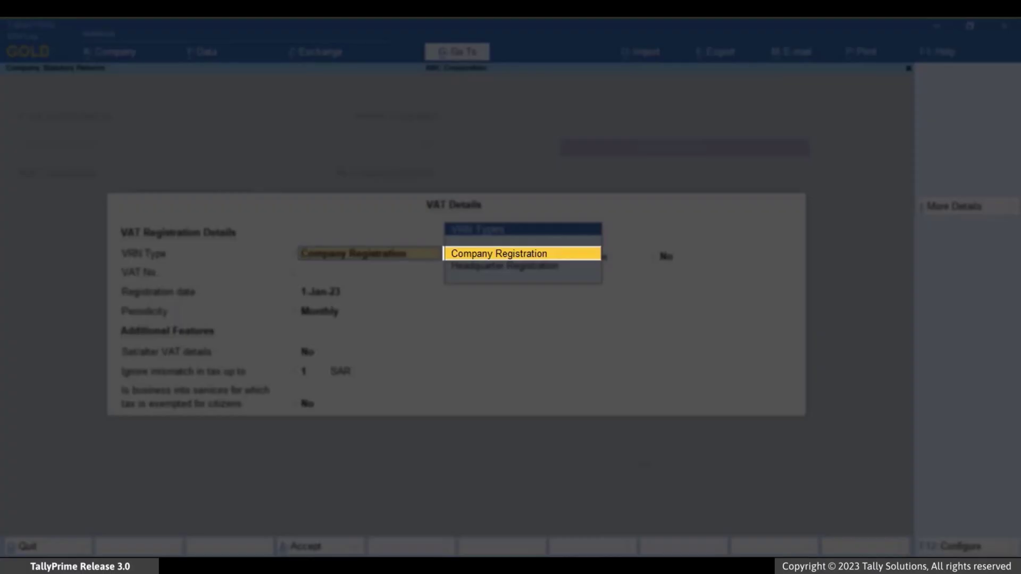
- Enter the VAT number under Company Registration, 1-Jan-23, Monthly, with e-Invoice Integration Phase Yes
key(Return)
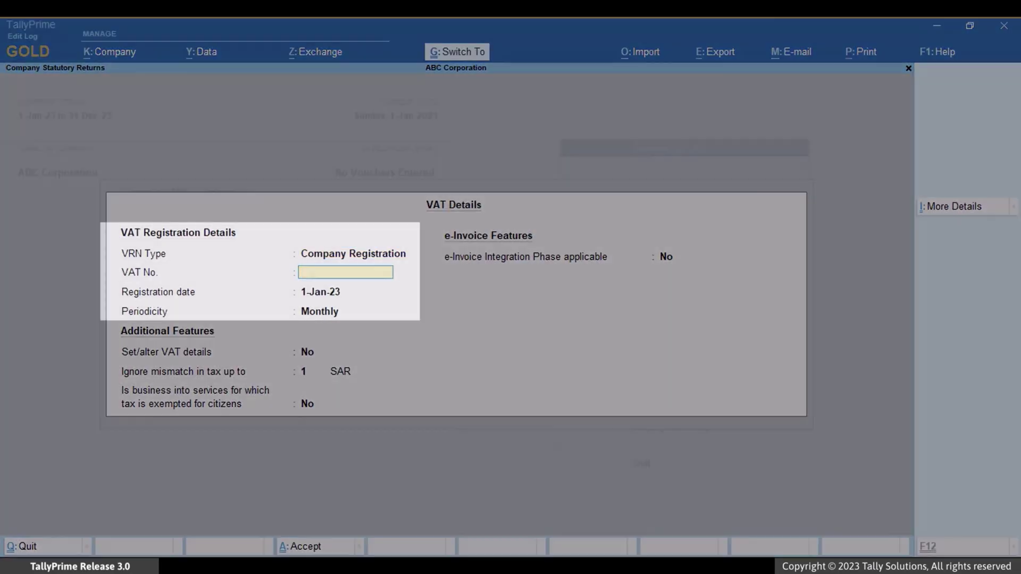
text(3)
key(Return)
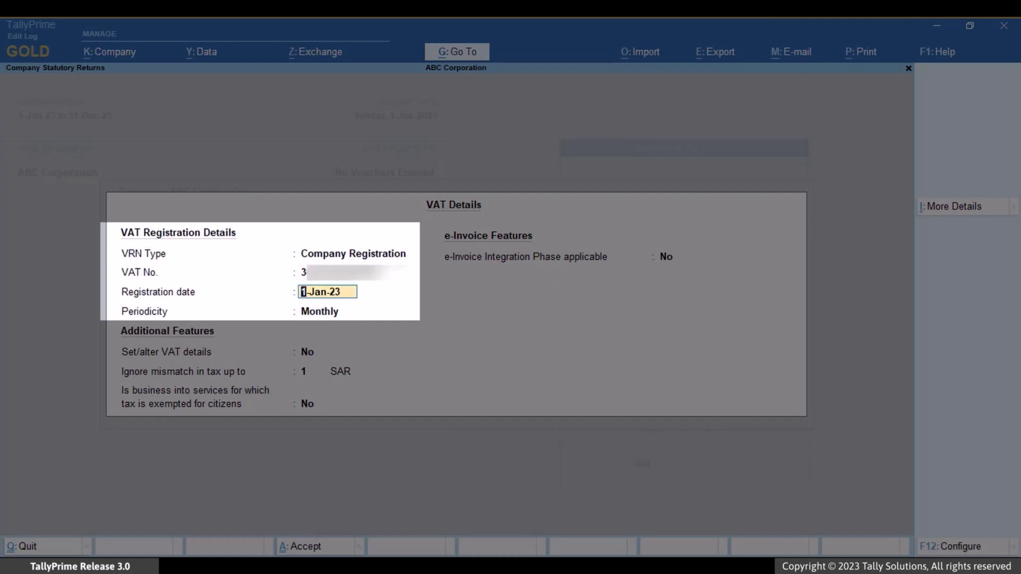
key(Return)
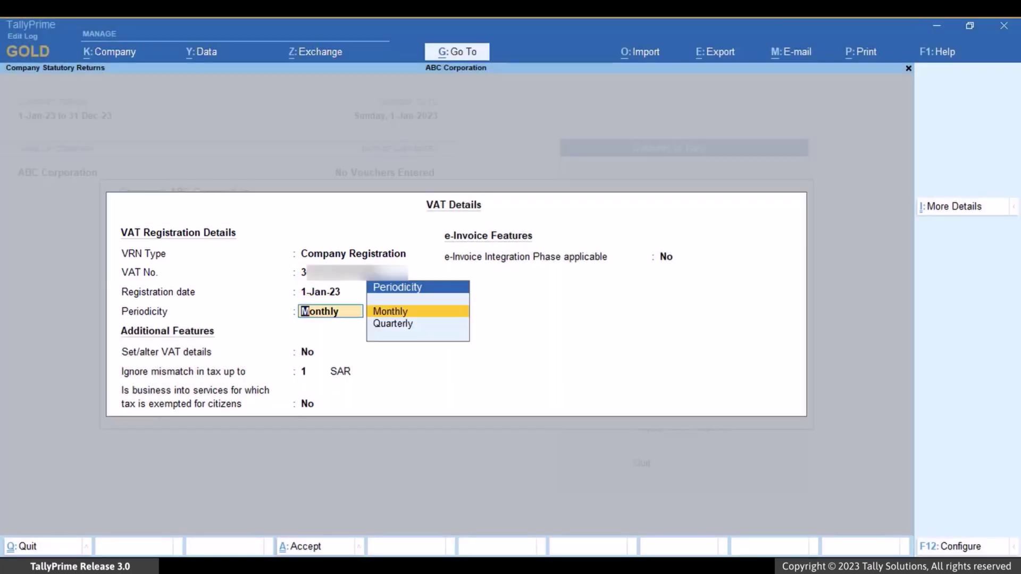
key(Return)
key(Return)
key(Return)
key(Return)
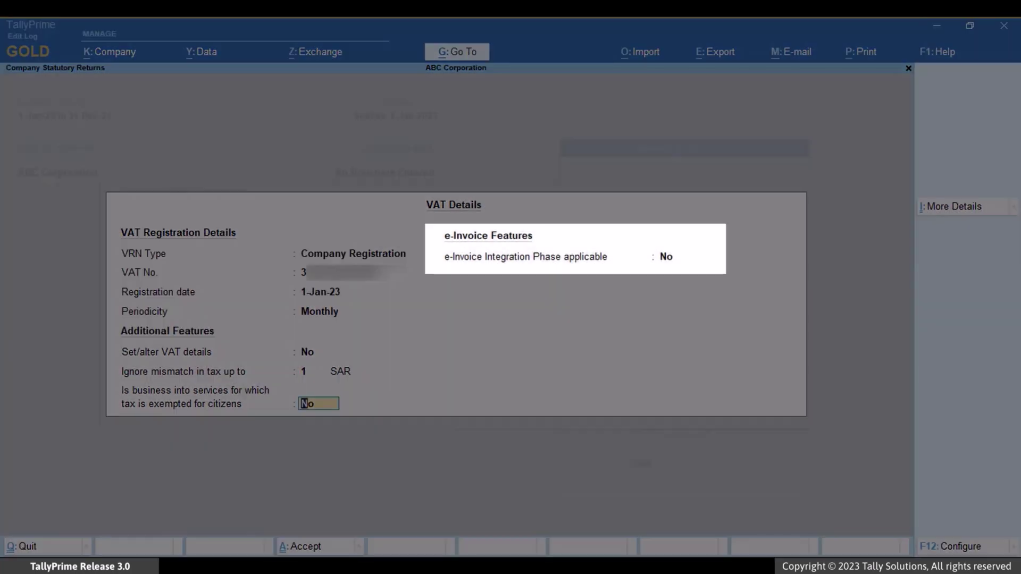
text(Yes)
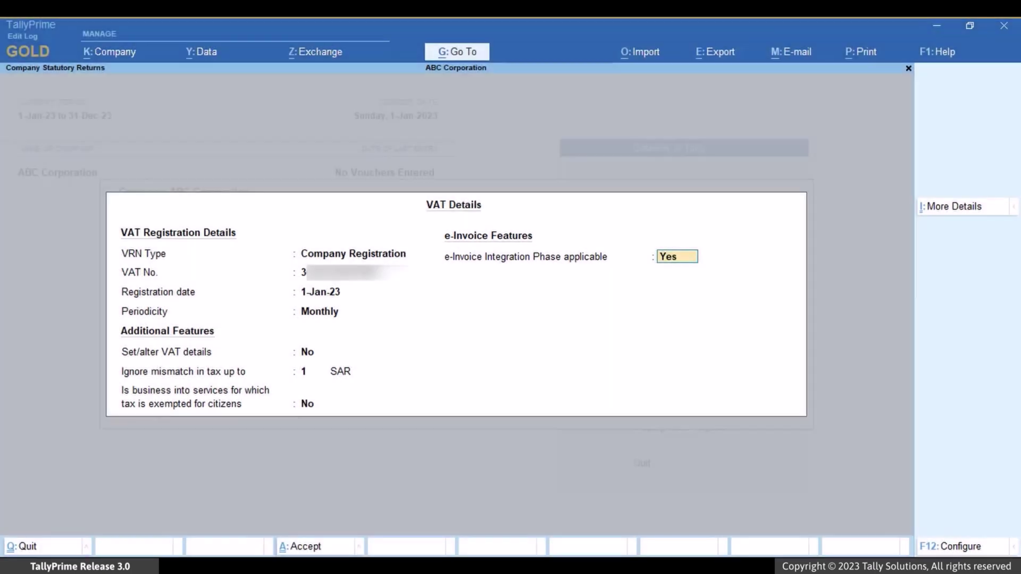
key(Return)
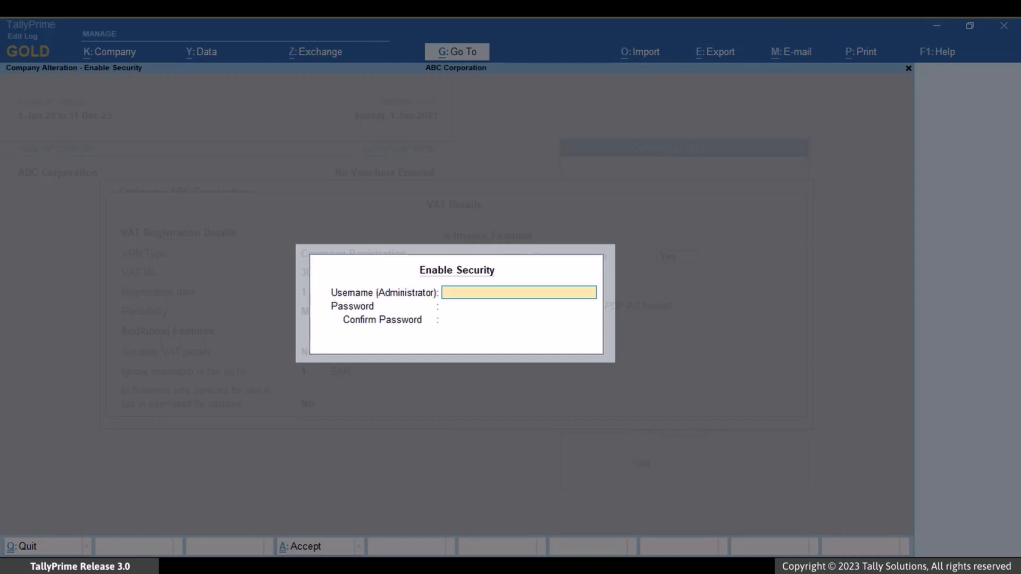
- Set the administrator username and password, and e-invoicing applicable from 1-Jan-23
key(Return)
key(Return)
key(Return)
key(Return)
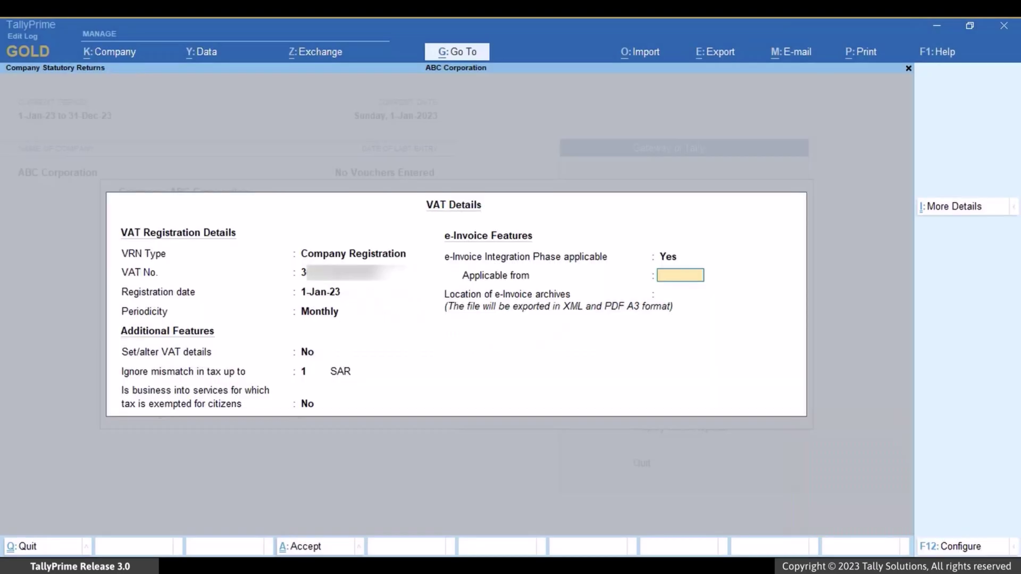
text(1-Jan-23)
key(Return)
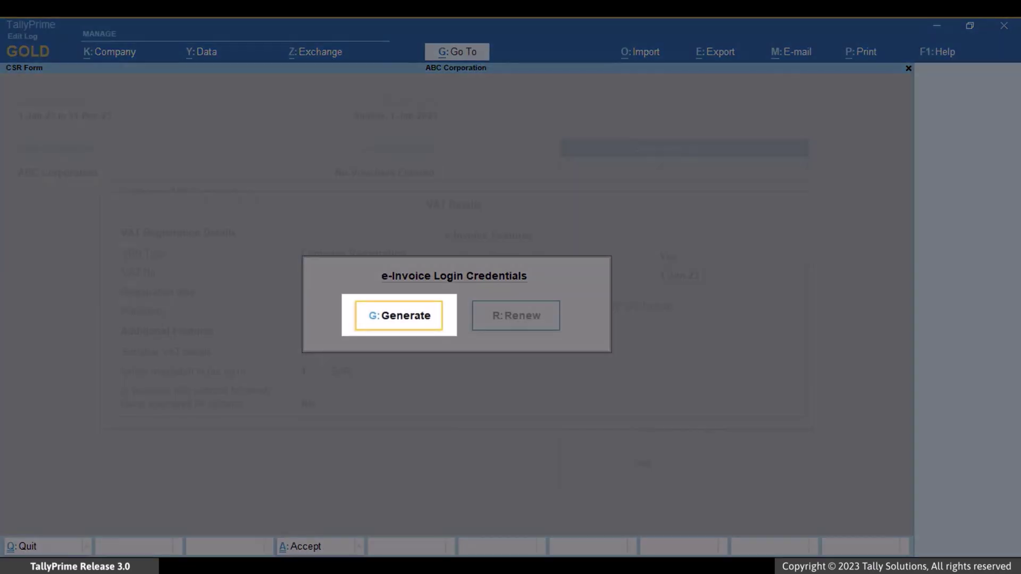
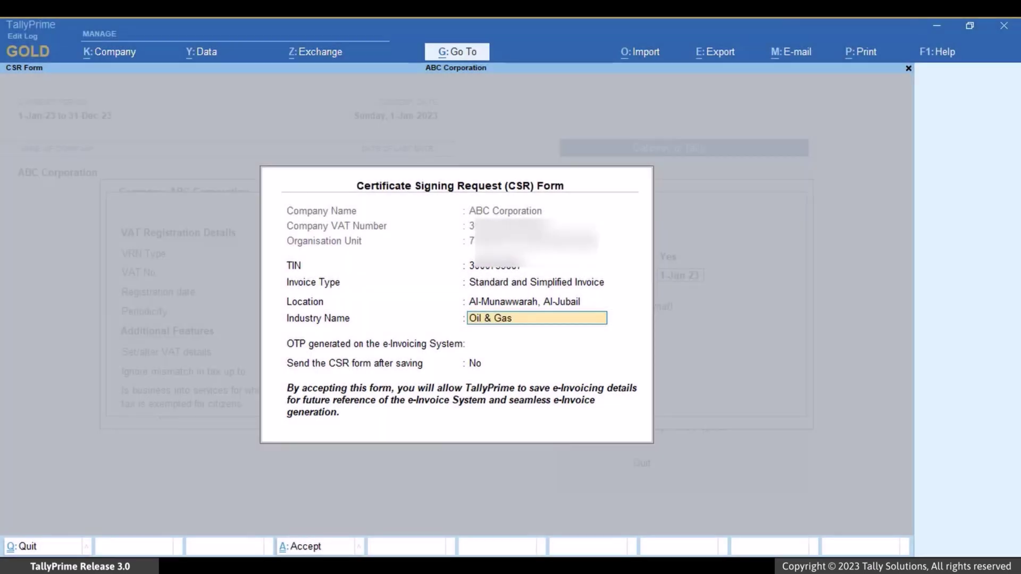
- Generate new credentials, entering industry name Oil & Gas and the e-invoicing OTP
key(Return)
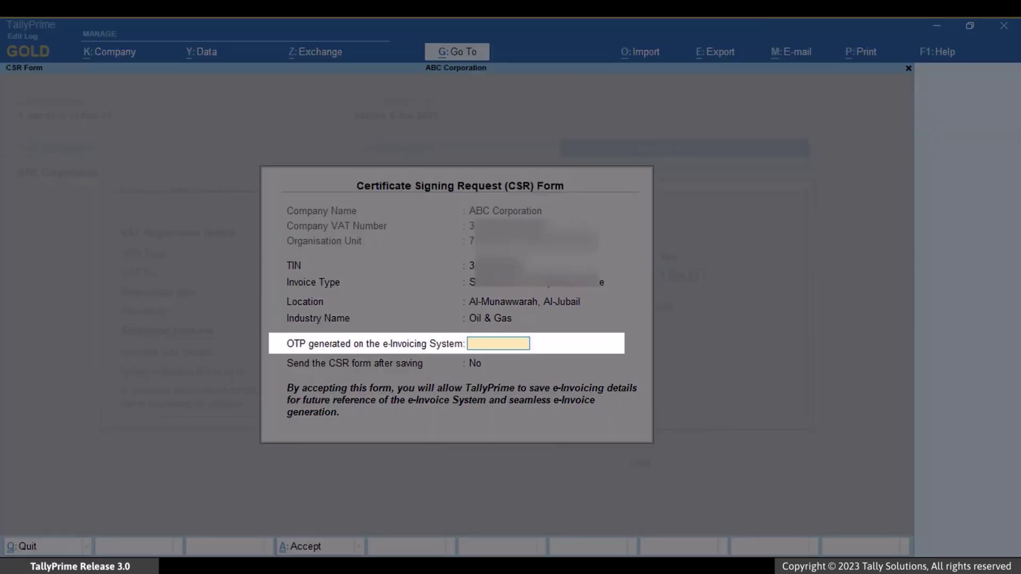
- Confirm the OTP, set Send the CSR form after saving to Yes, and submit the request
key(Return)
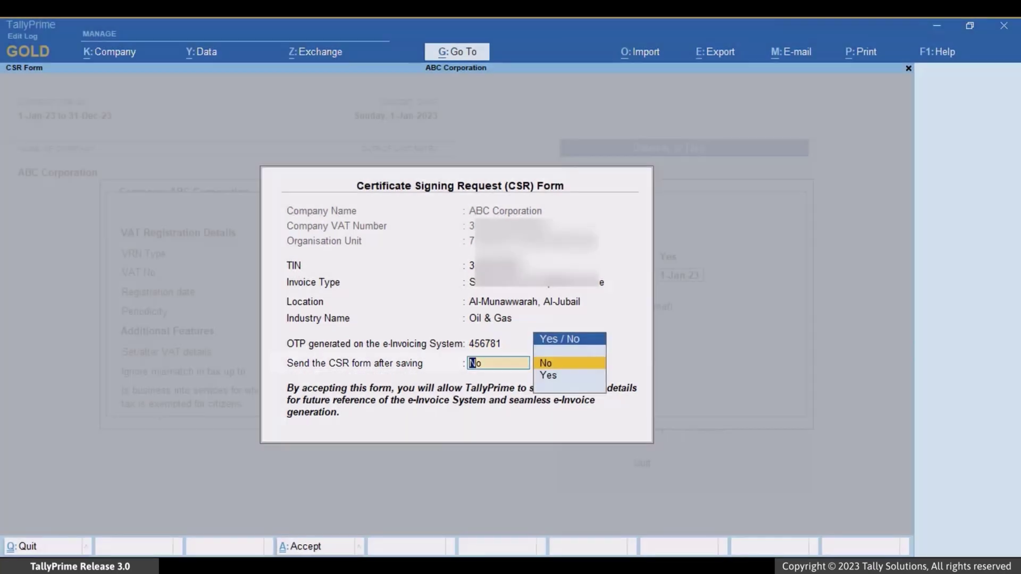
key(Down)
key(Return)
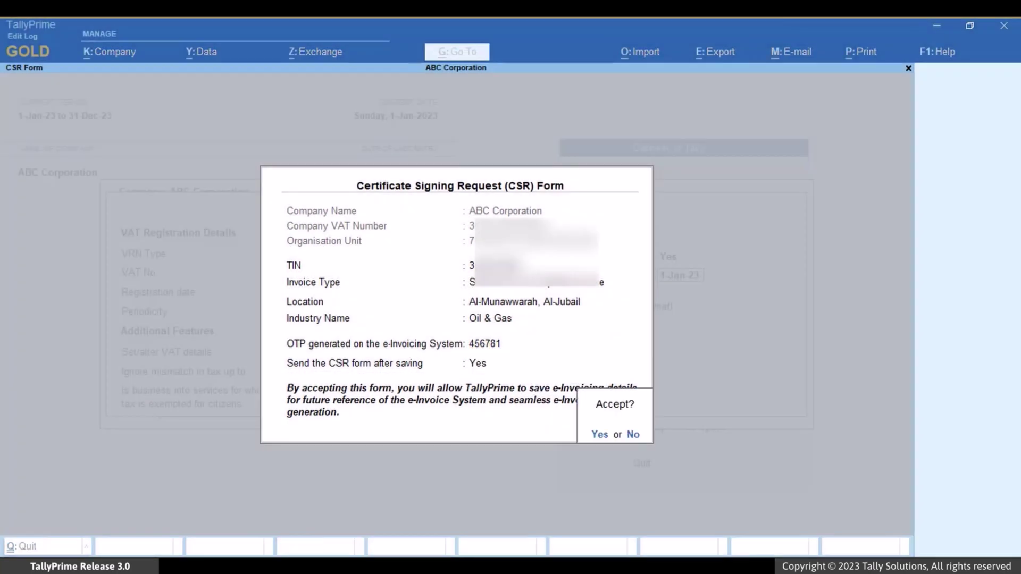
key(Return)
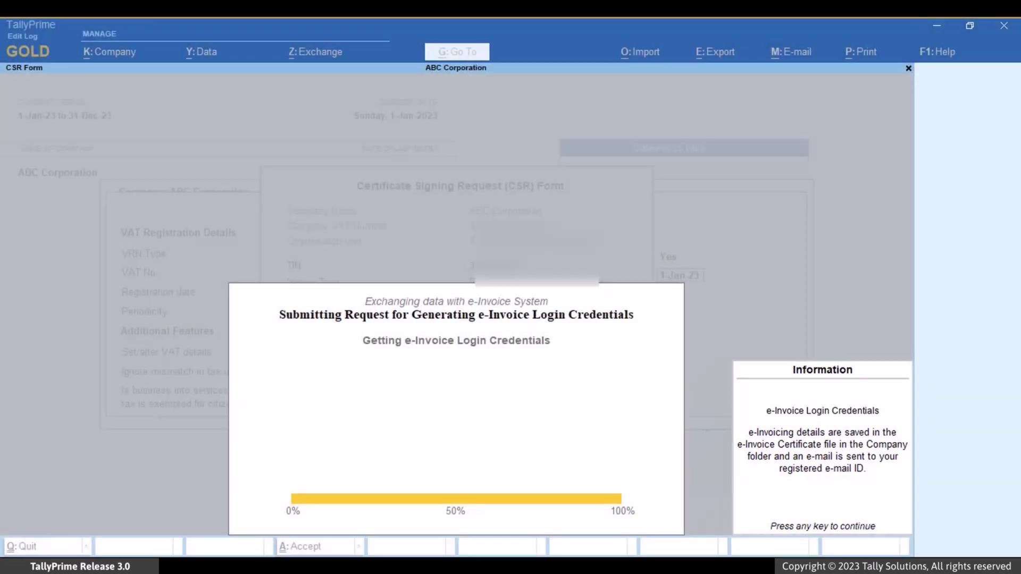
key(Return)
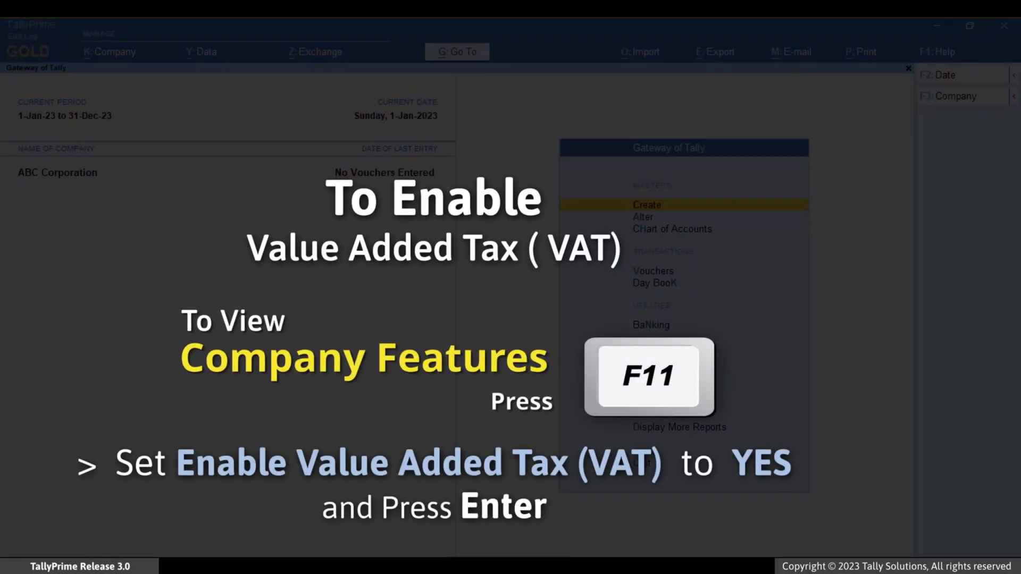
- Reopen VAT Details and set Mailing details in local language to Yes
key(F11)
key(Return)
key(Return)
key(Return)
key(Return)
key(Return)
key(Return)
key(Return)
key(Return)
key(Return)
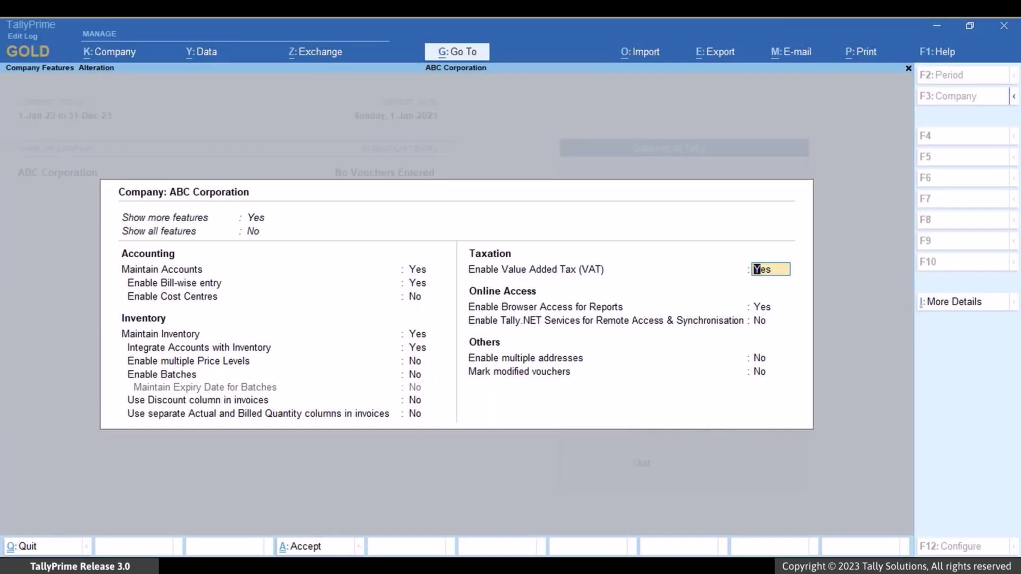
key(Return)
key(Return)
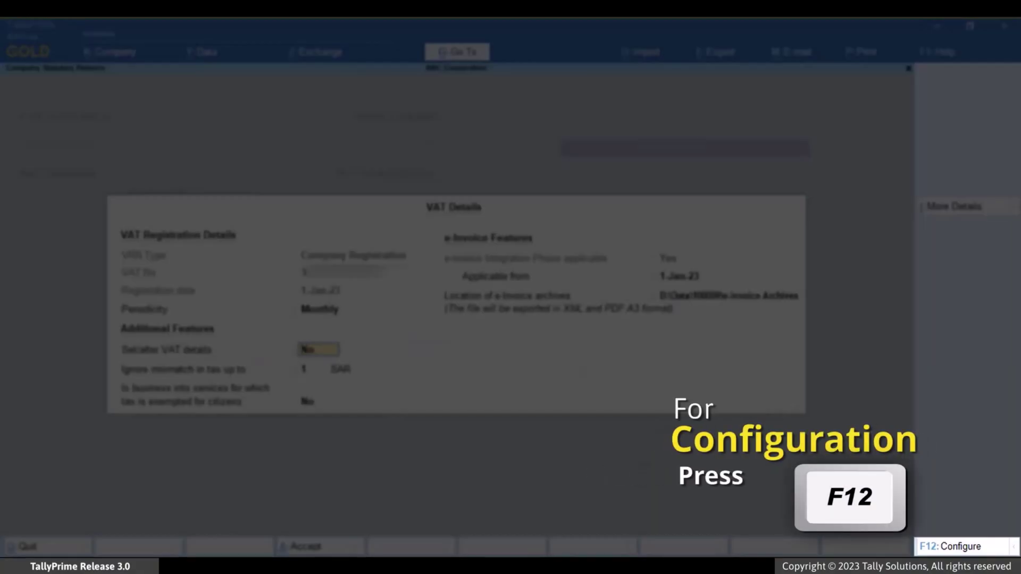
key(F12)
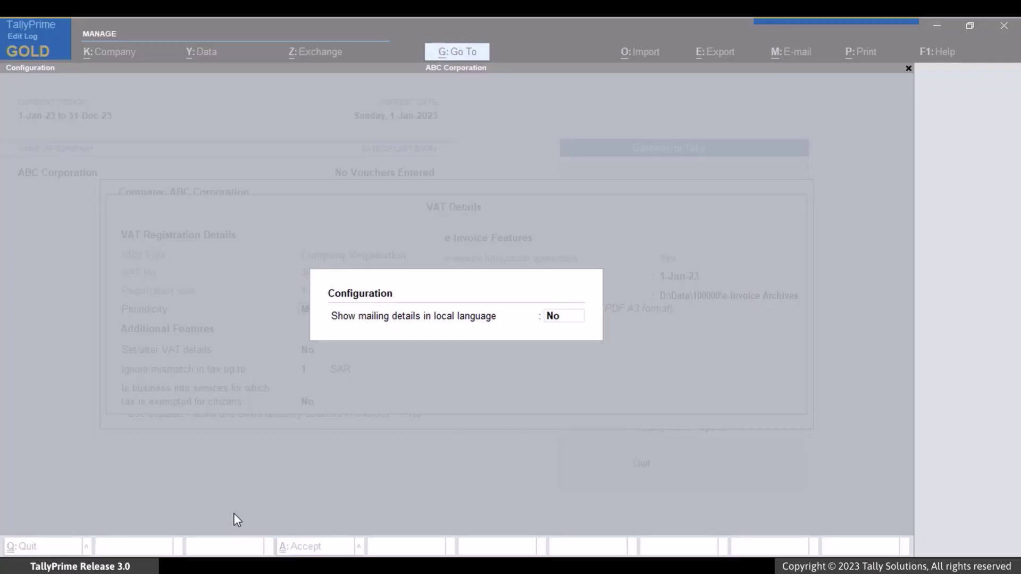
text(y)
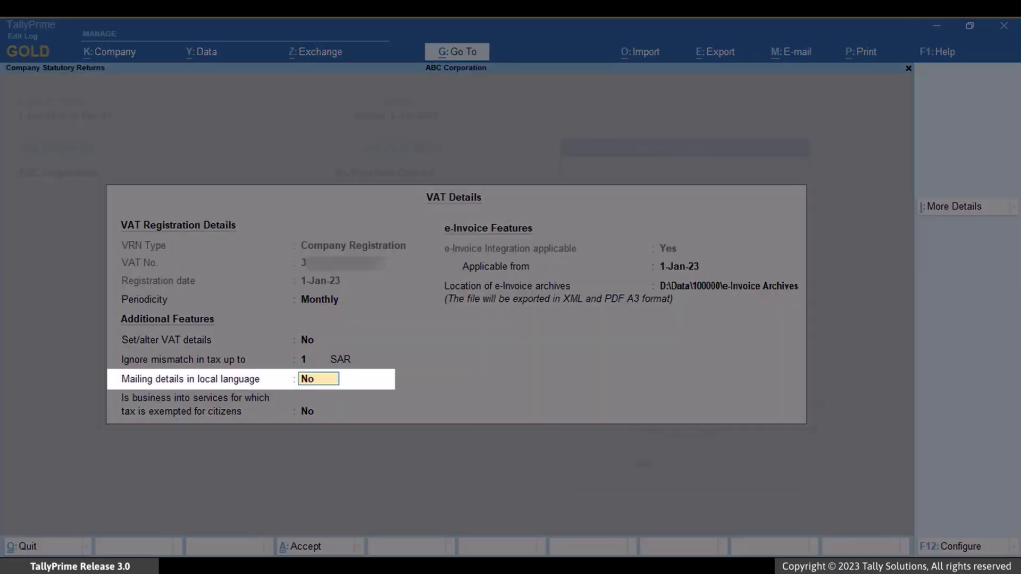
text(y)
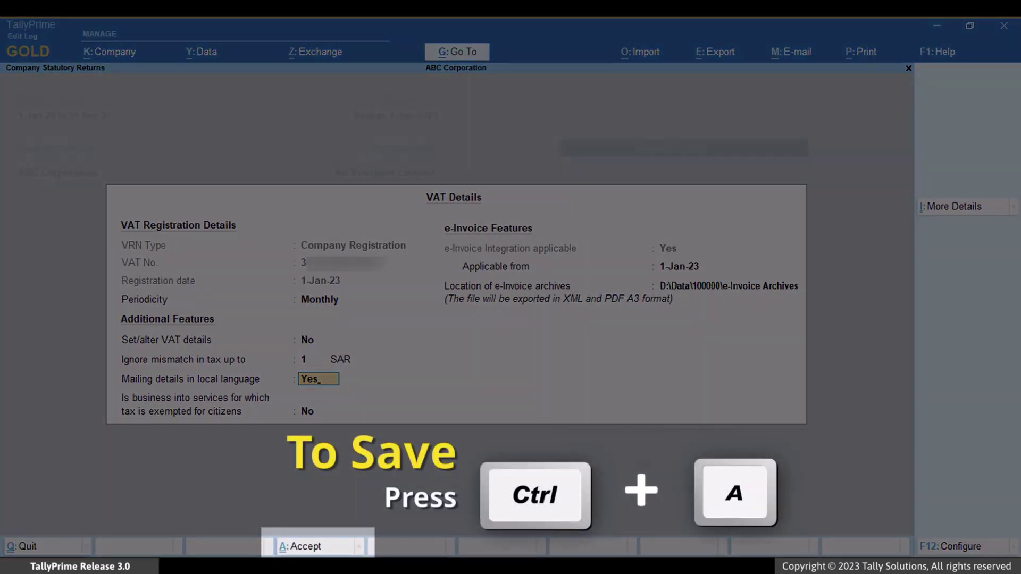
- Fill in the Arabic Primary Mailing Details, including the address, and accept them
key(Return)
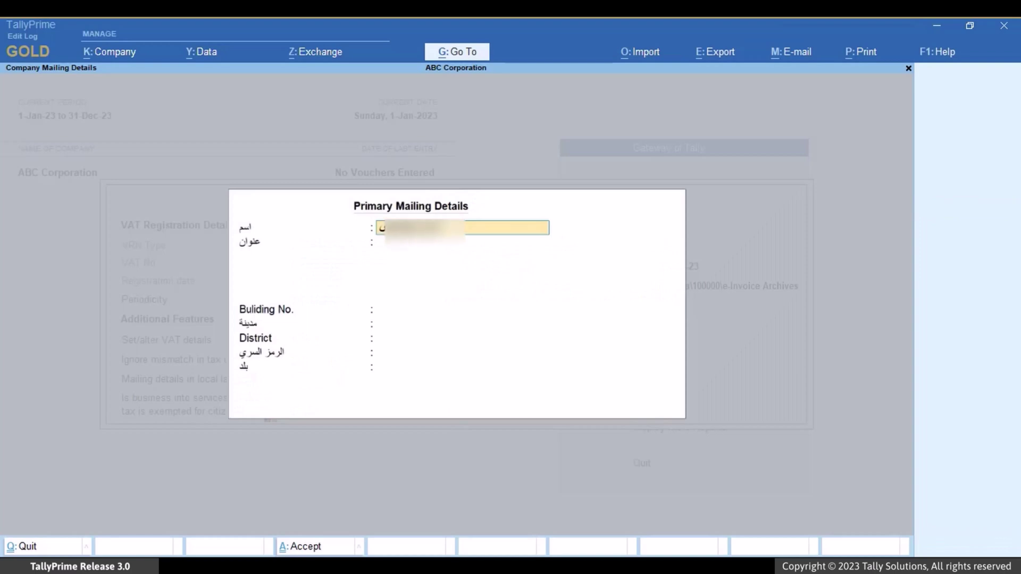
key(Return)
key(Return)
key(Return)
key(Return)
text(4)
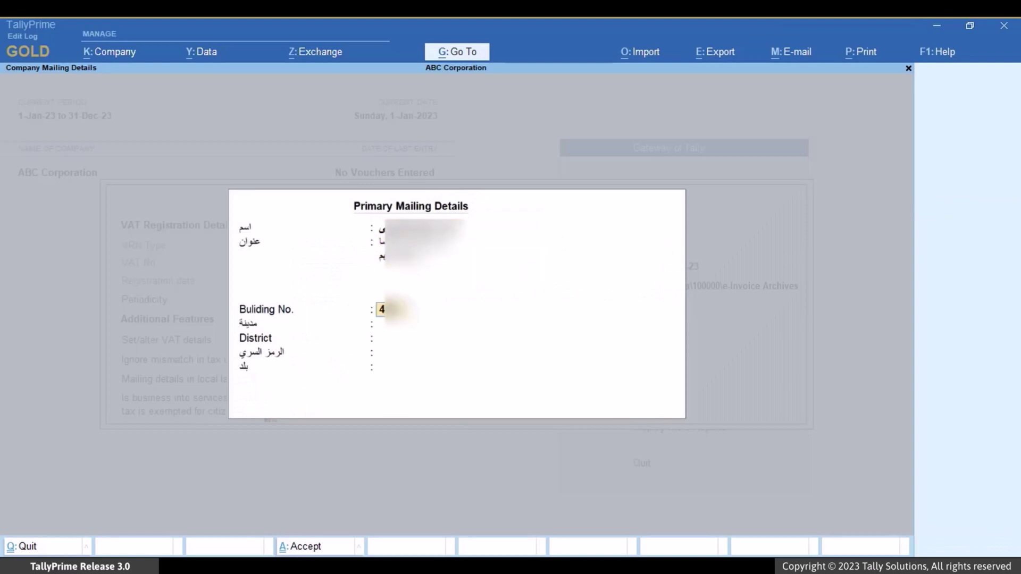
key(Return)
key(Return)
key(Return)
key(Return)
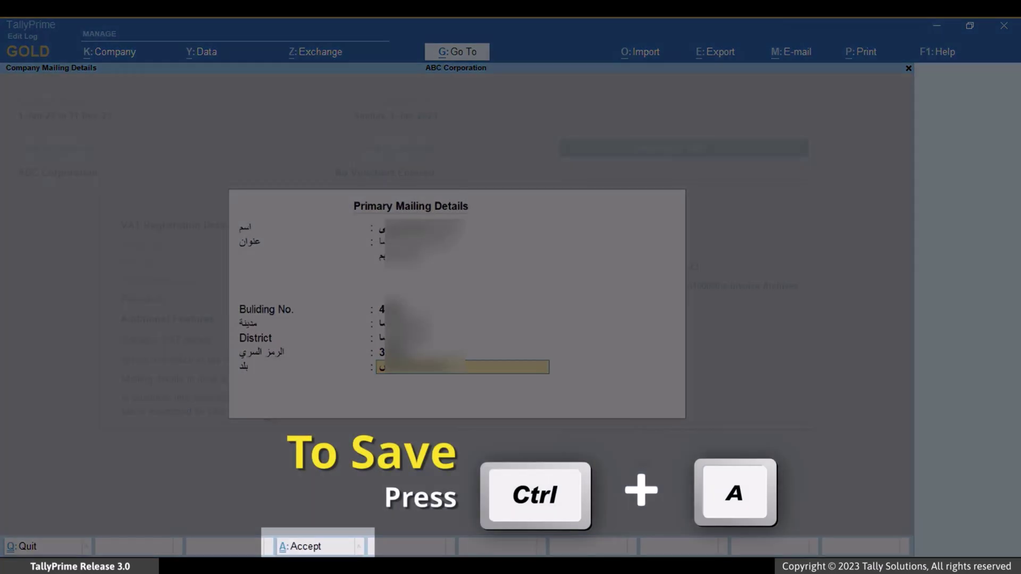
key(ctrl+a)
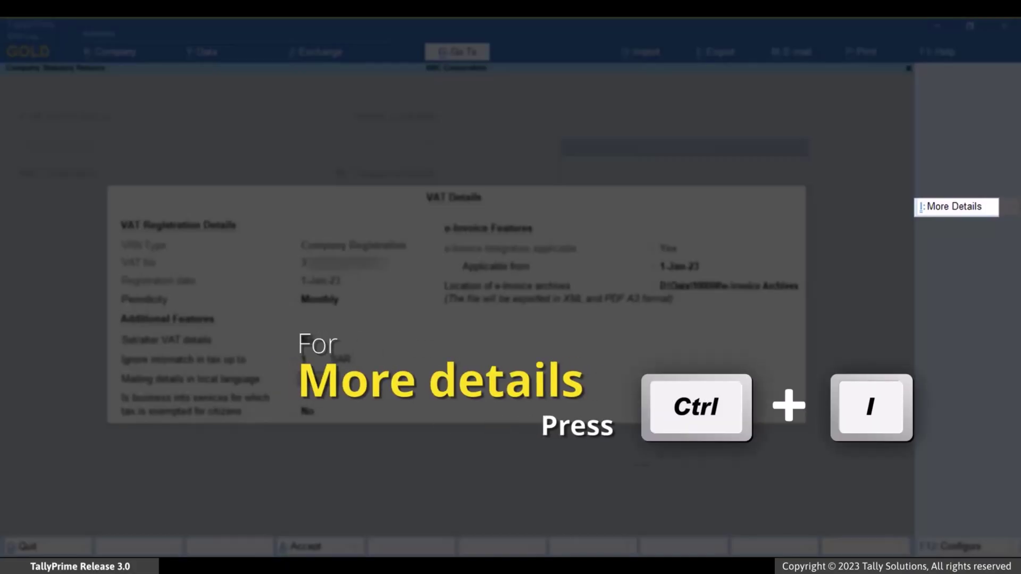
- In e-Invoicing Details, set Building No. 4212, City and District Al Madinah, and save
key(ctrl+i)
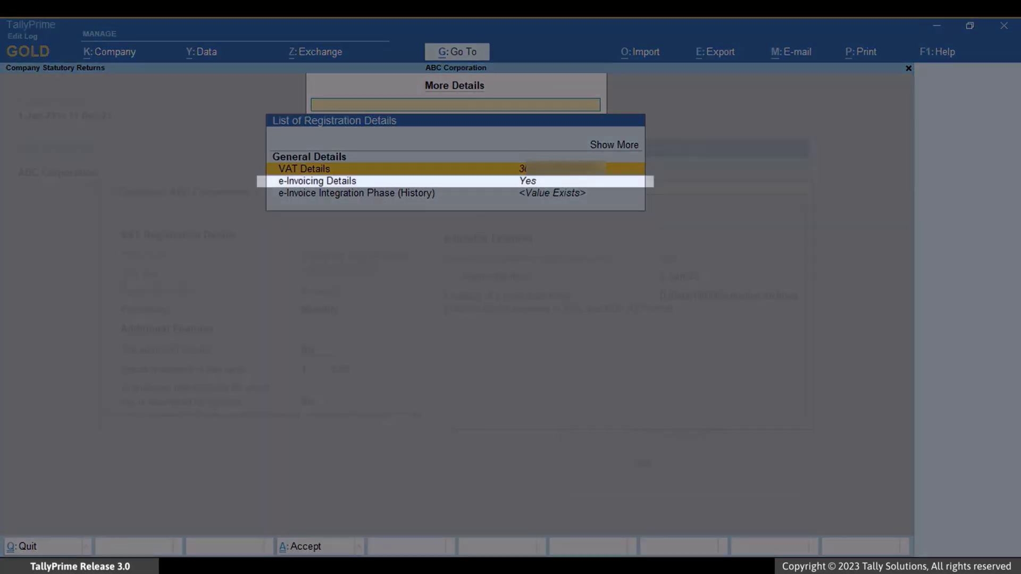
click(317, 181)
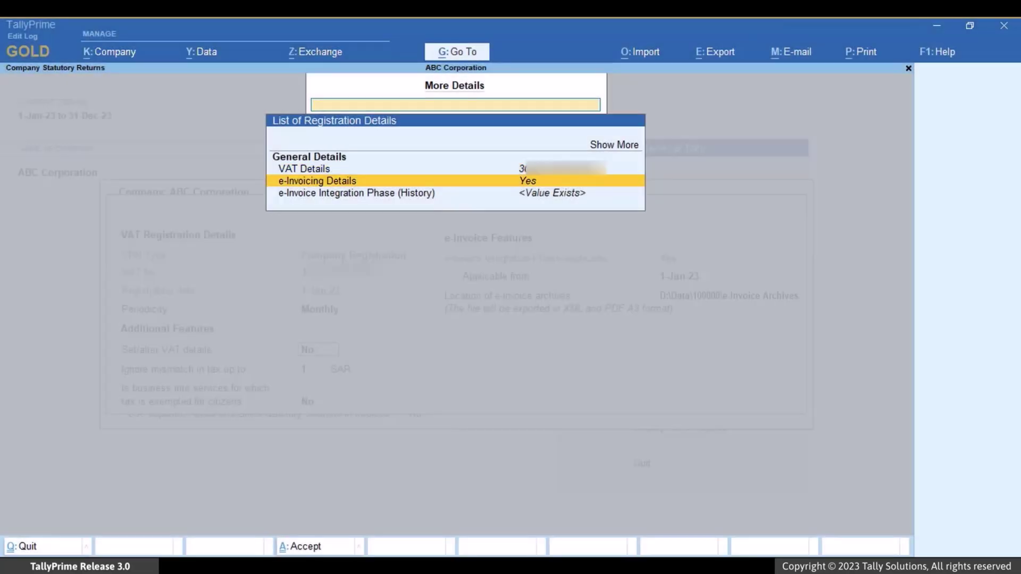
key(Return)
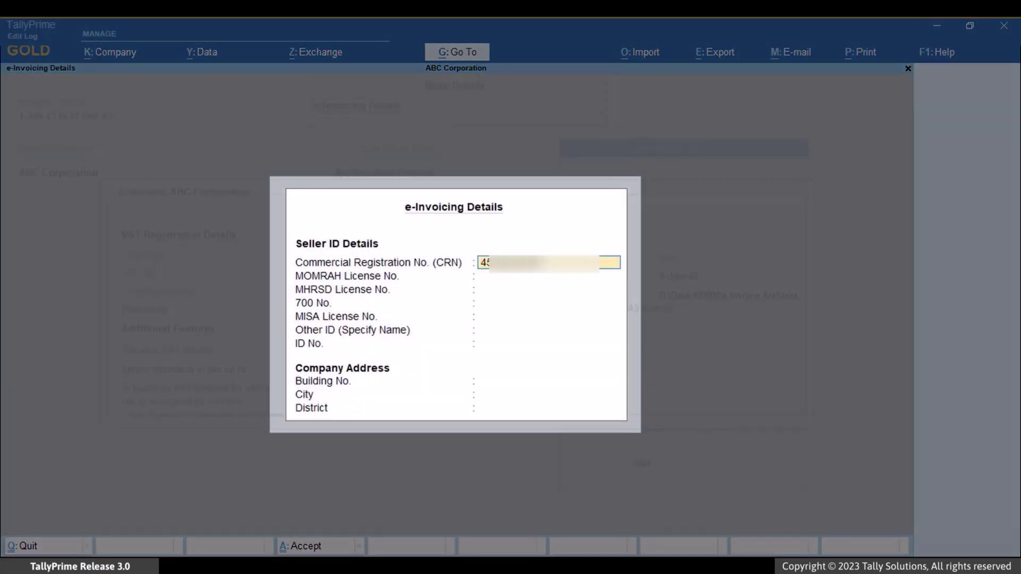
key(Return)
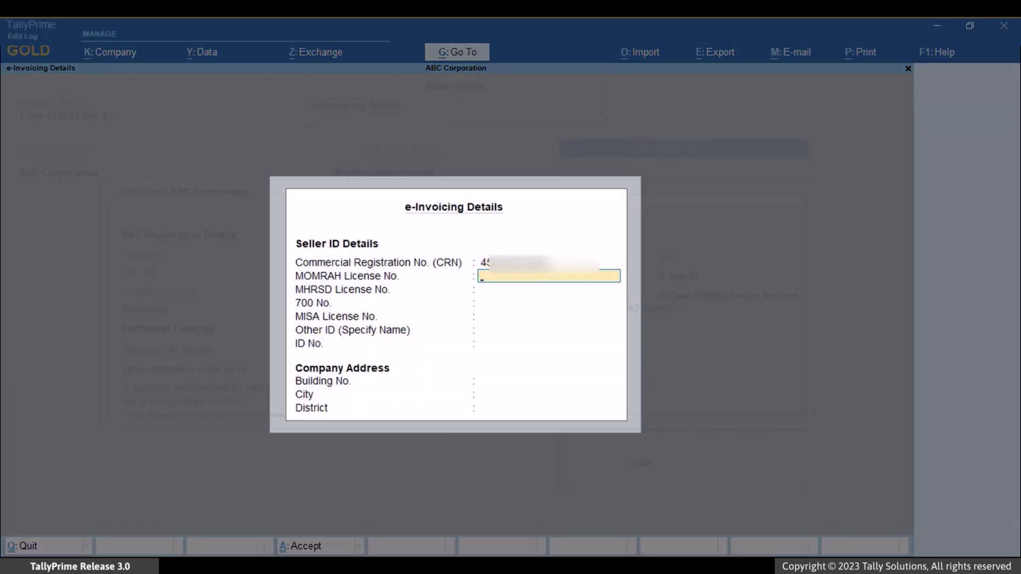
key(Return)
key(Return)
key(Return)
key(Return)
key(Return)
text(4212)
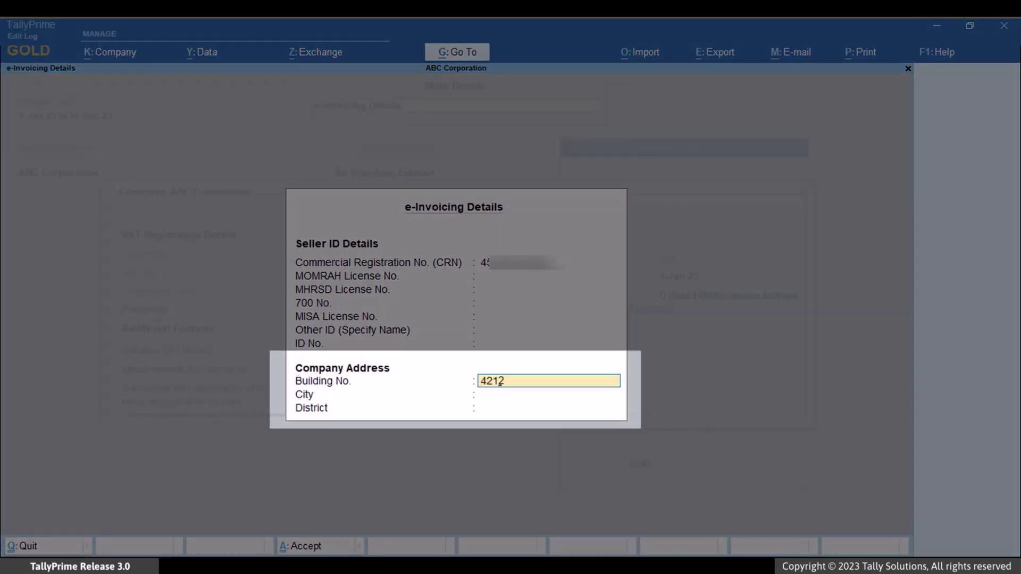
key(Return)
text(Al Madinah)
key(Return)
text(Al Madinah)
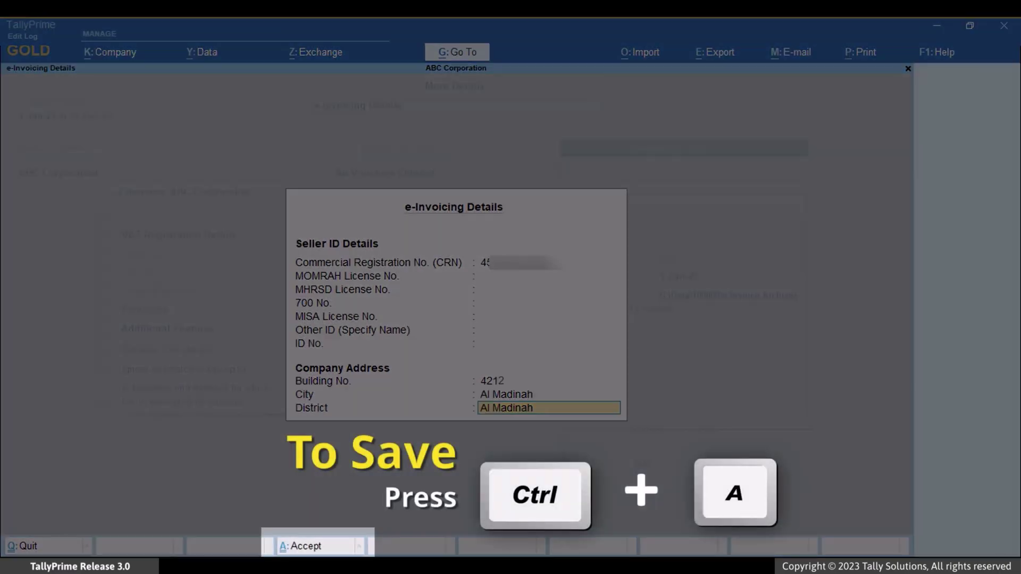
key(ctrl+a)
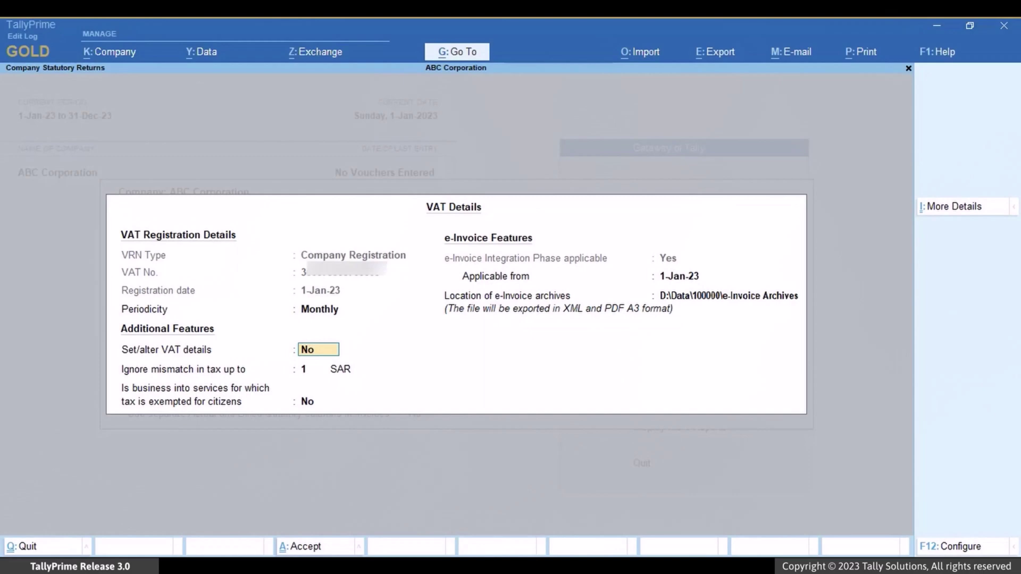
- Accept VAT Details, choose Renew, enter the OTP and set Send the CSR form to Yes
click(307, 401)
click(679, 276)
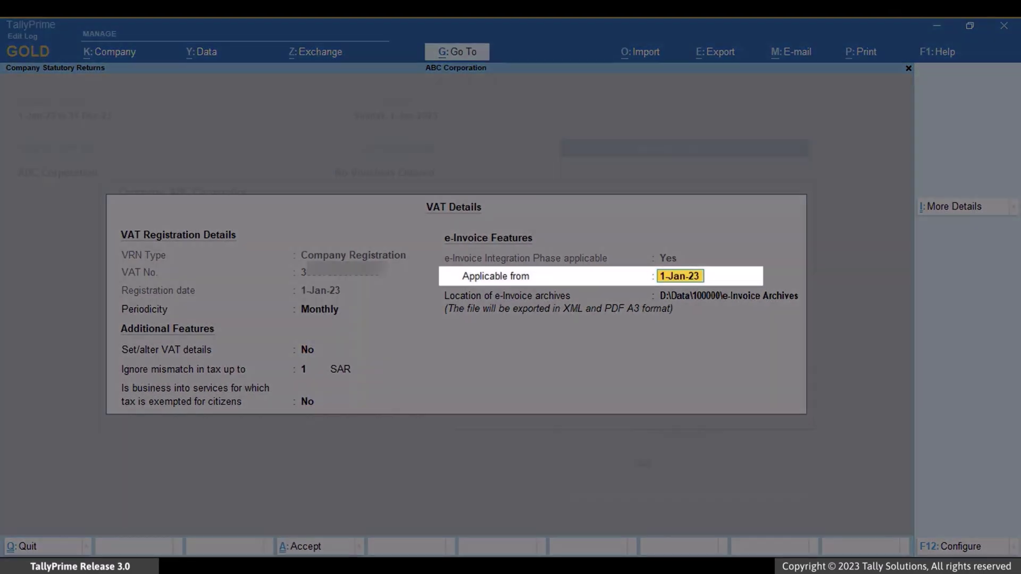
key(Return)
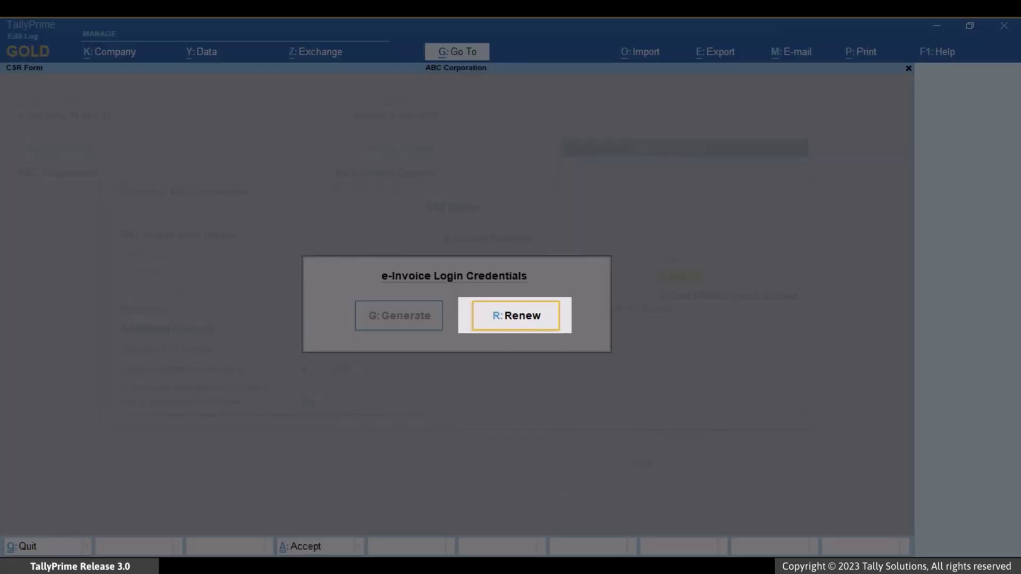
key(r)
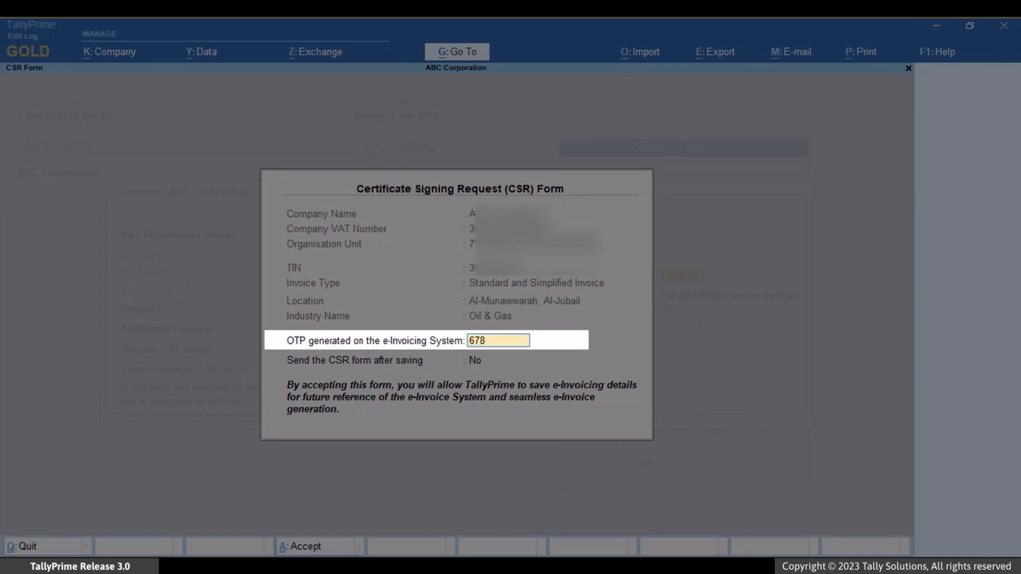
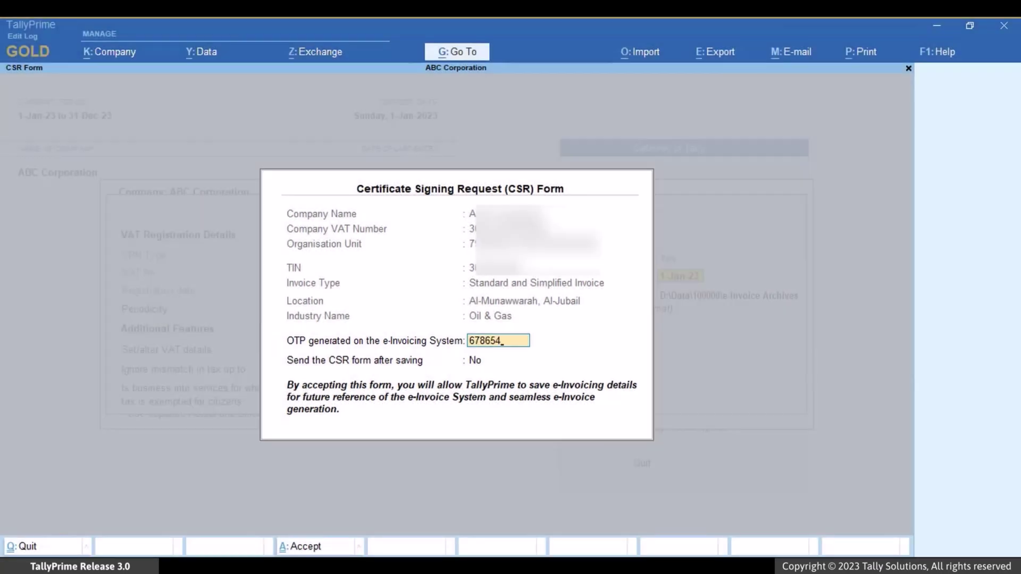
key(Return)
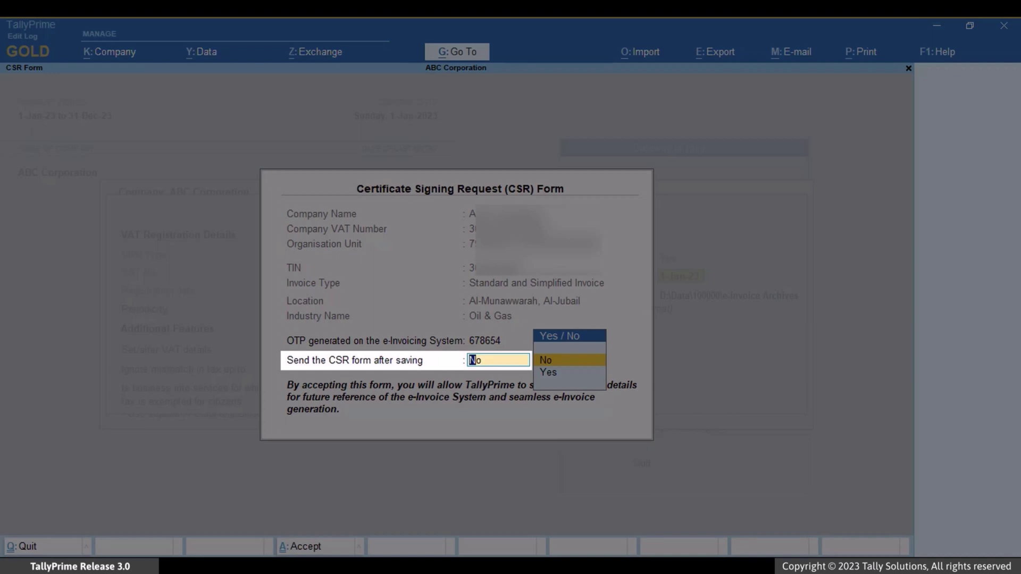
key(Down)
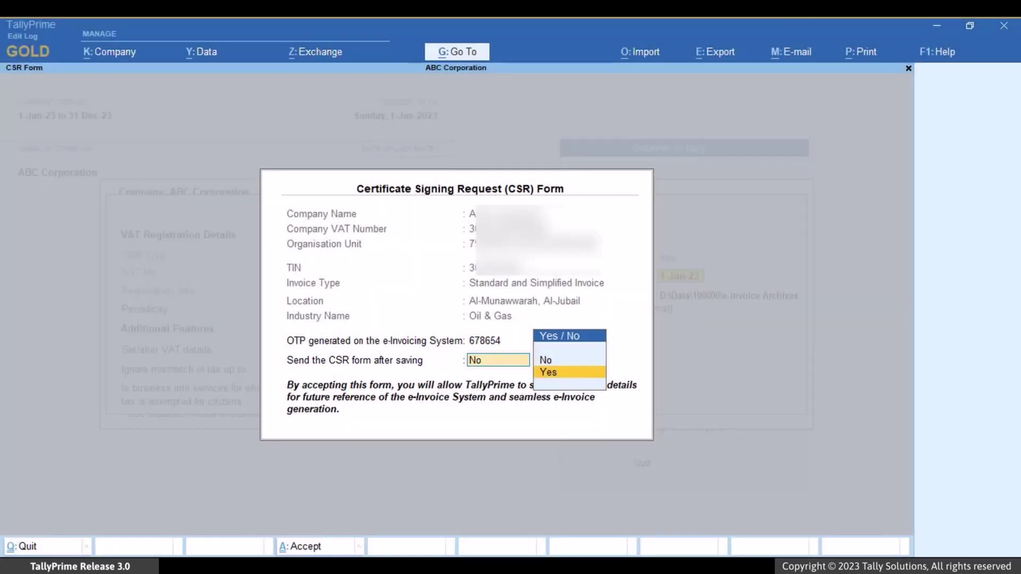
key(Return)
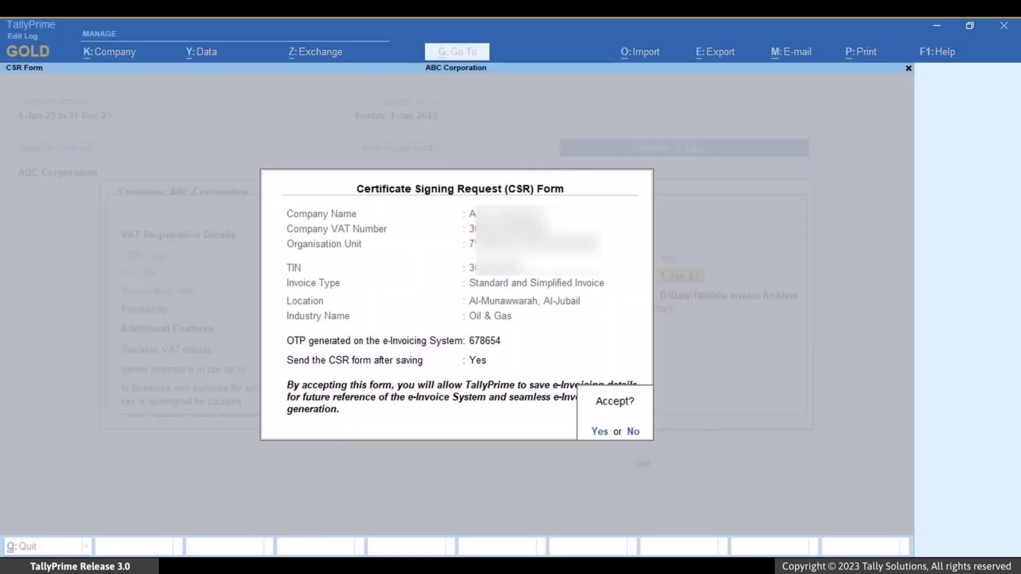
- Accept the CSR renewal form to submit it and return to ABC Corporation's Company Features
key(Return)
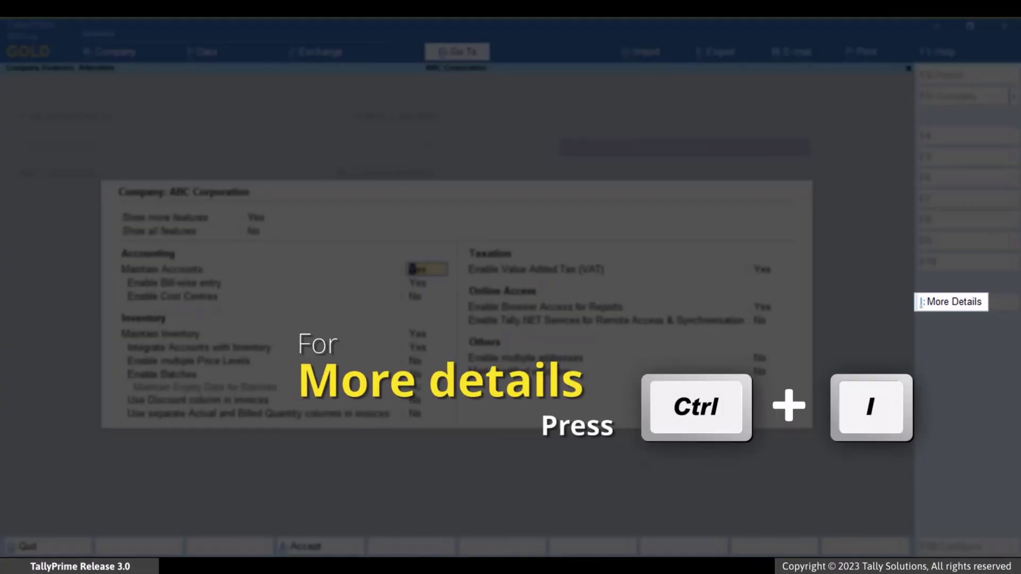
- Open e-Invoice Integration Phase (History) from the Ctrl+I registration details list
key(ctrl+i)
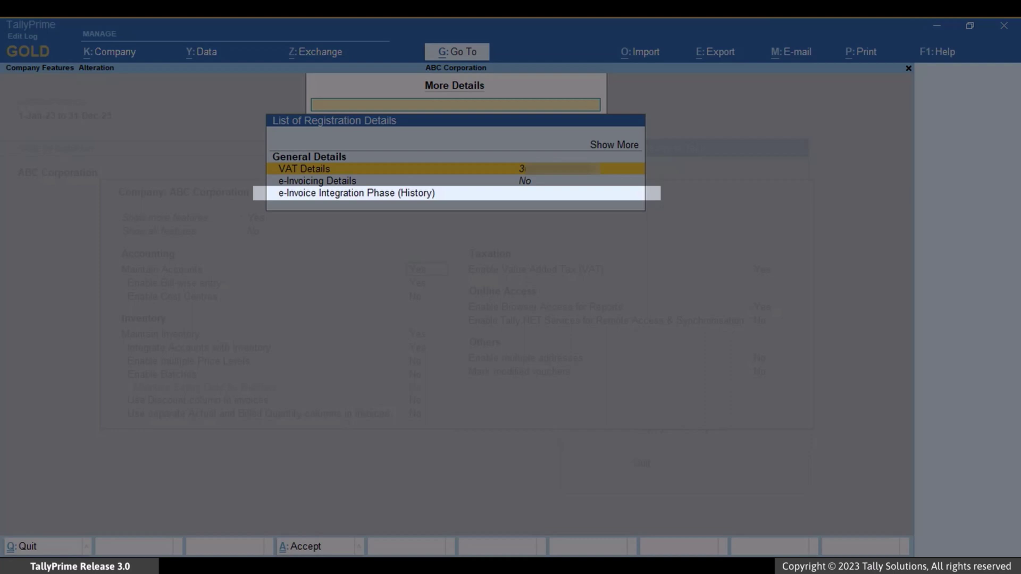
key(Down)
key(Down)
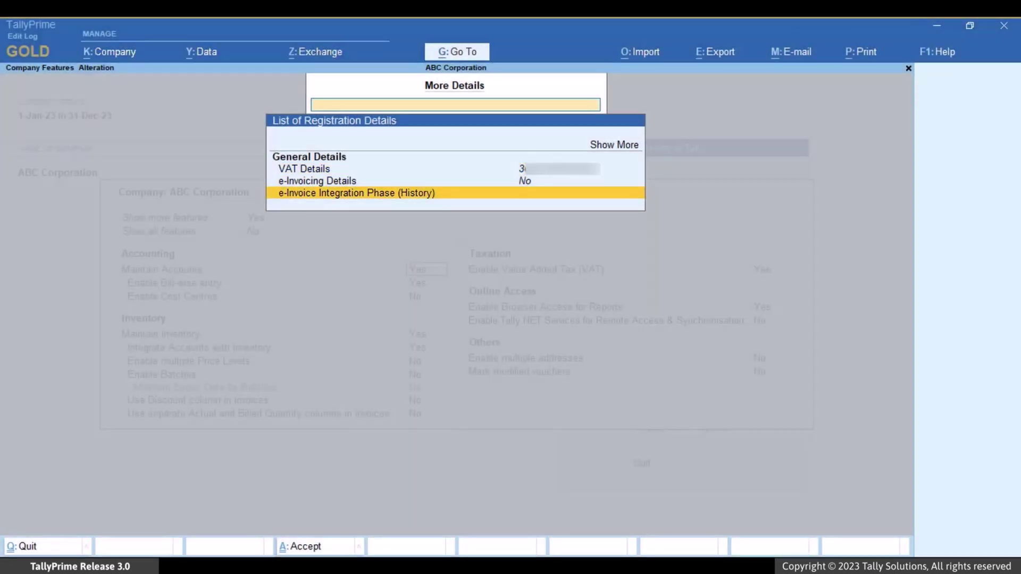
key(Return)
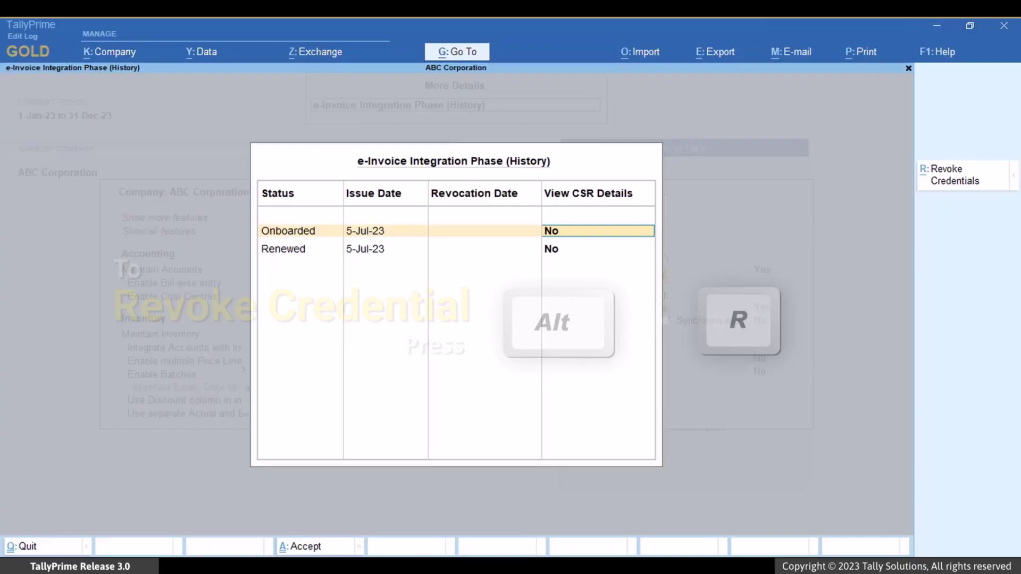
- Revoke the e-invoice login credentials, confirming both prompts and dismissing the notice
key(alt+r)
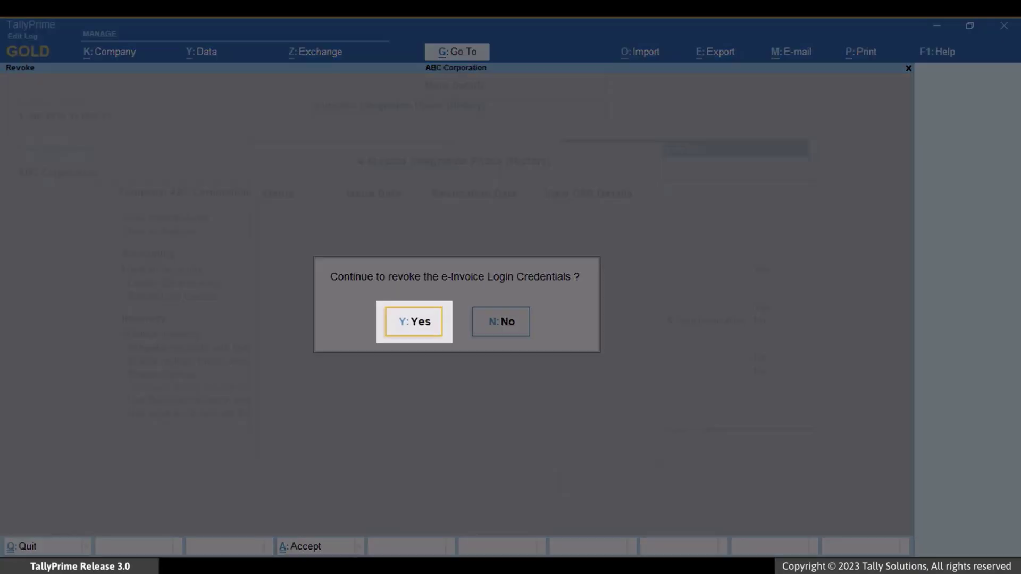
key(y)
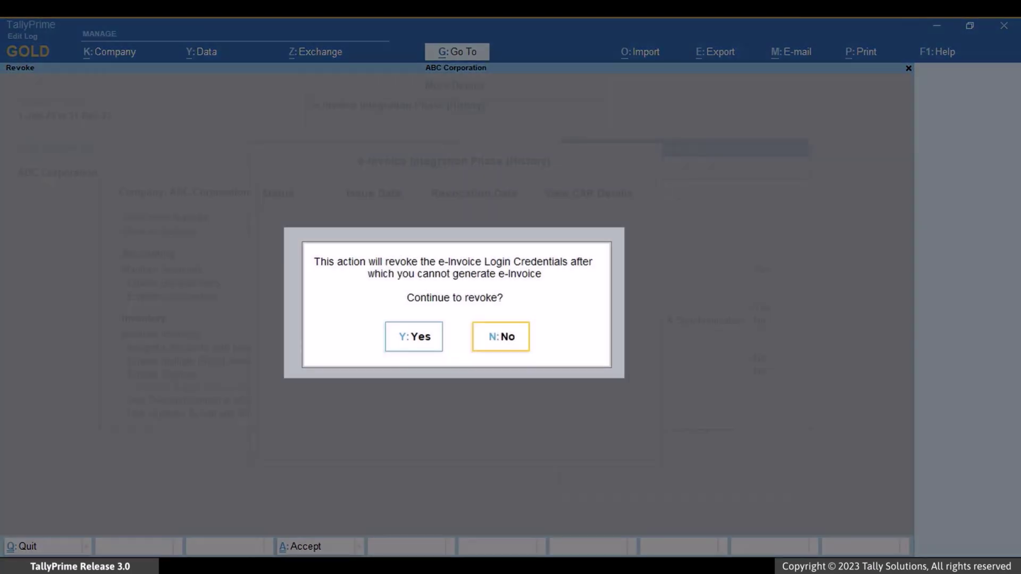
key(Left)
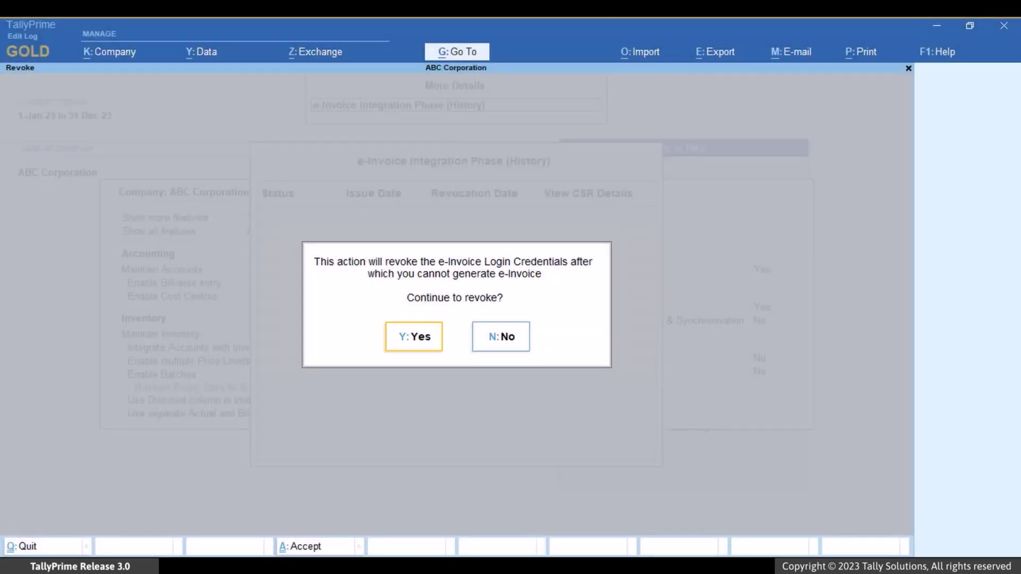
key(Return)
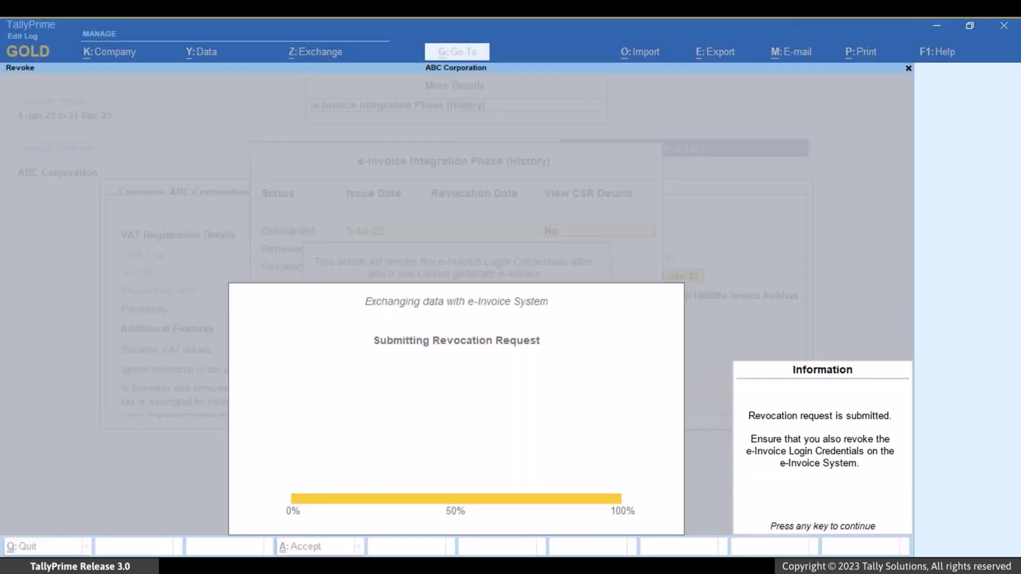
key(Return)
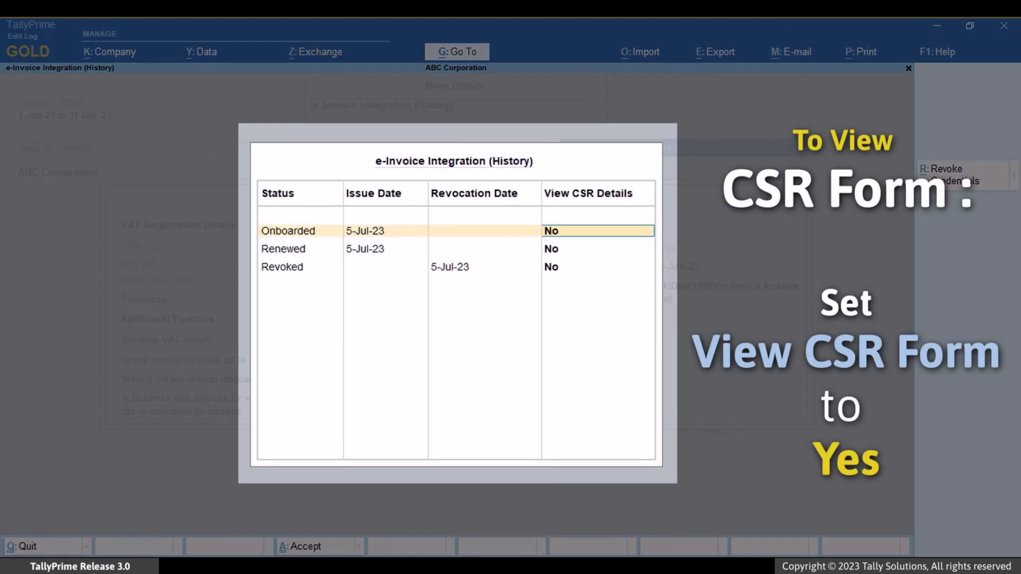
- Set View CSR Details to Yes on the Revoked entry to open its CSR Details History
key(Down)
key(Down)
text(Yes)
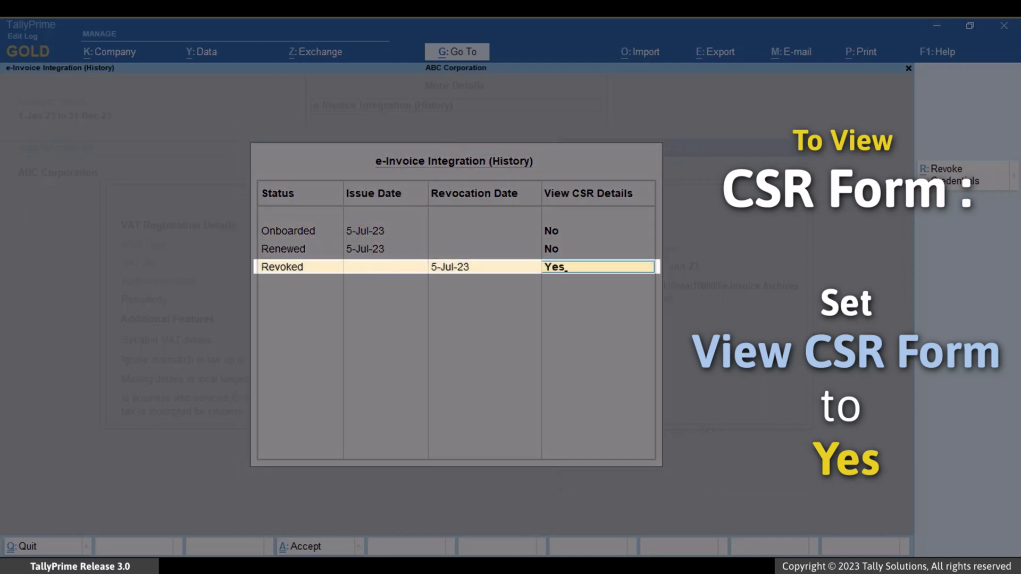
key(Return)
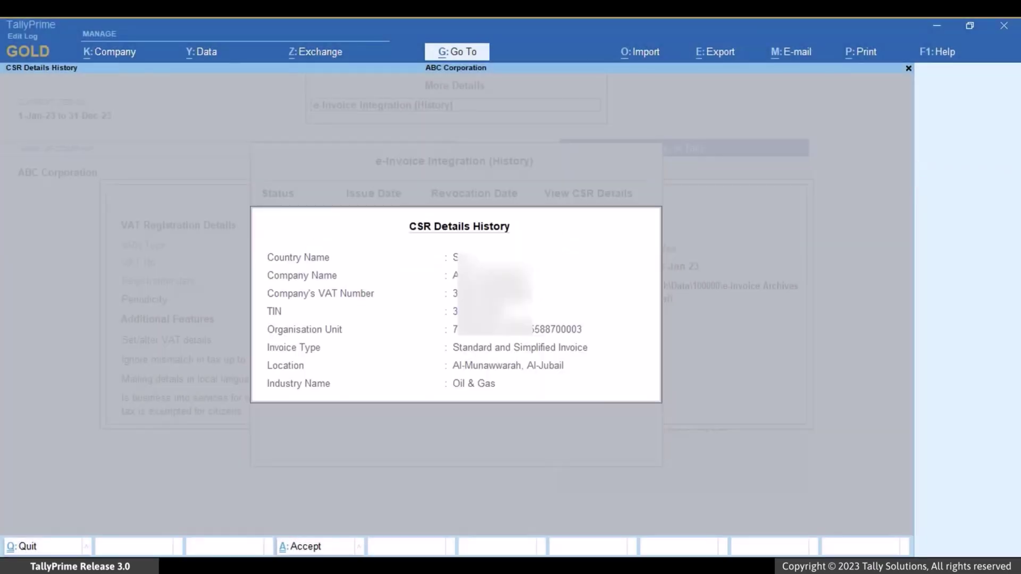
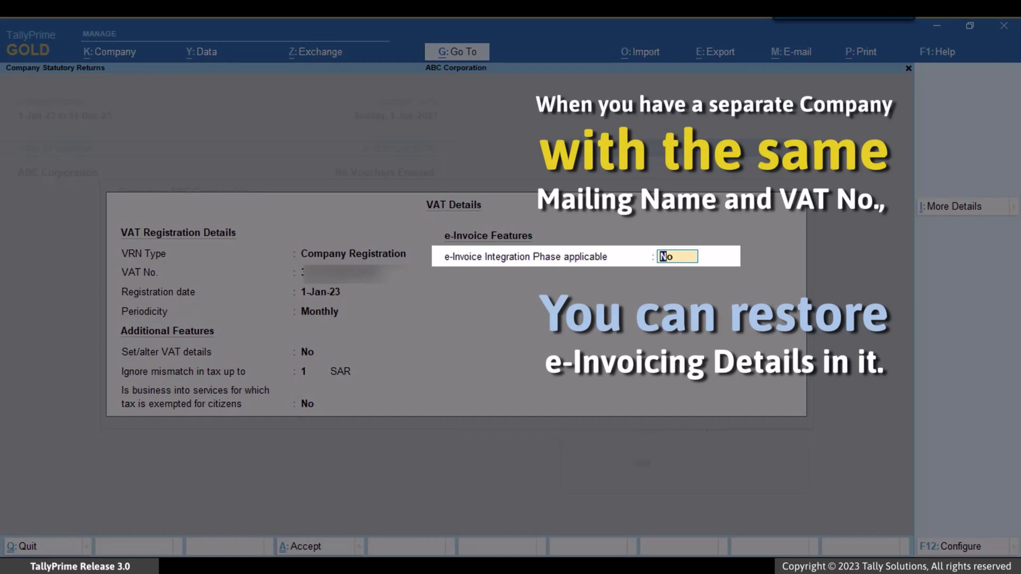
- Set e-Invoice Integration Phase applicable to Yes and select the e-Invoice Certificate file in D:\Data\100000
text(Yes)
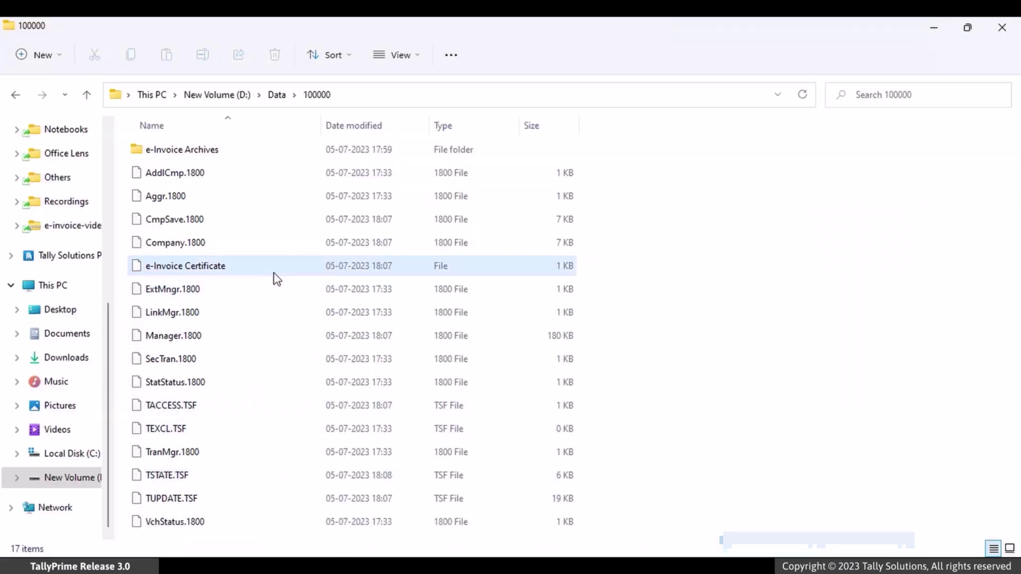
click(272, 273)
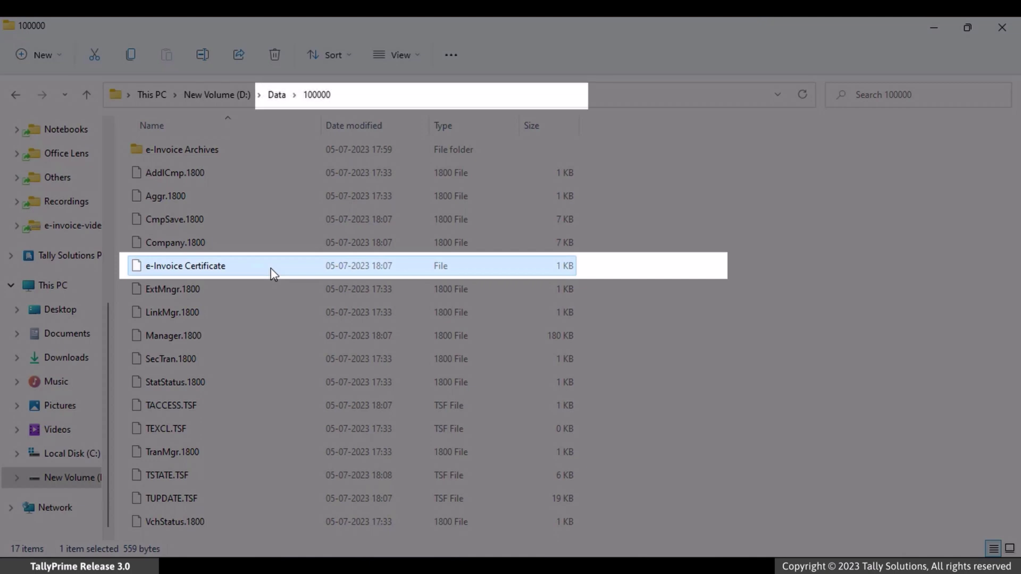
- Copy the e-Invoice Certificate file, then go from Data into the New Company\100000 folder
key(ctrl+c)
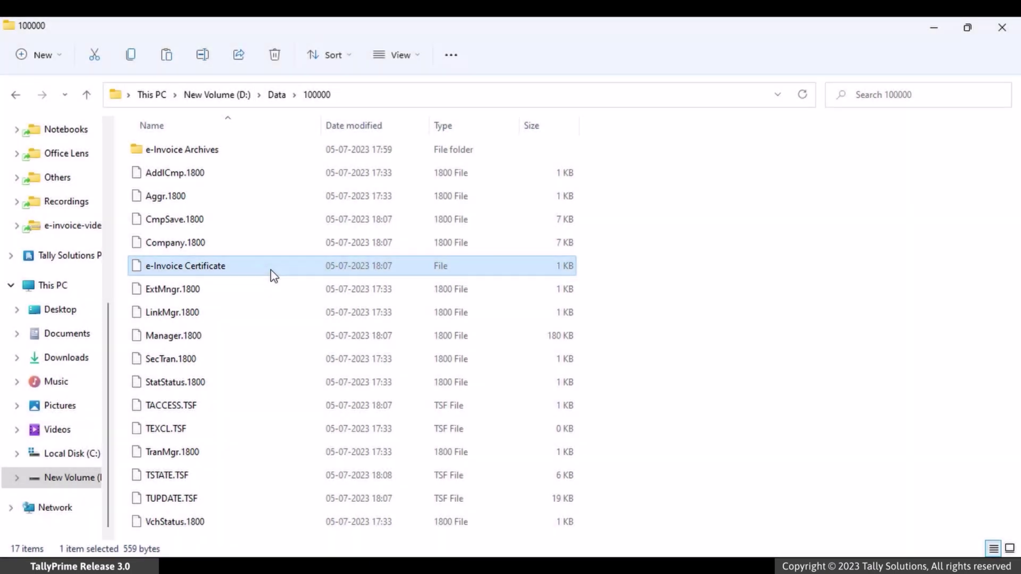
key(alt+Up)
key(Down)
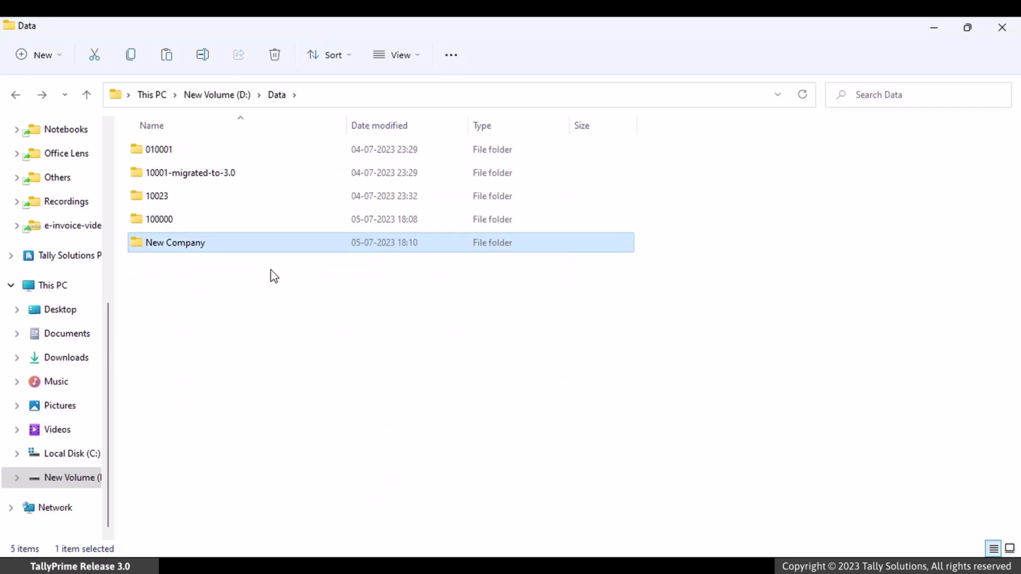
key(Return)
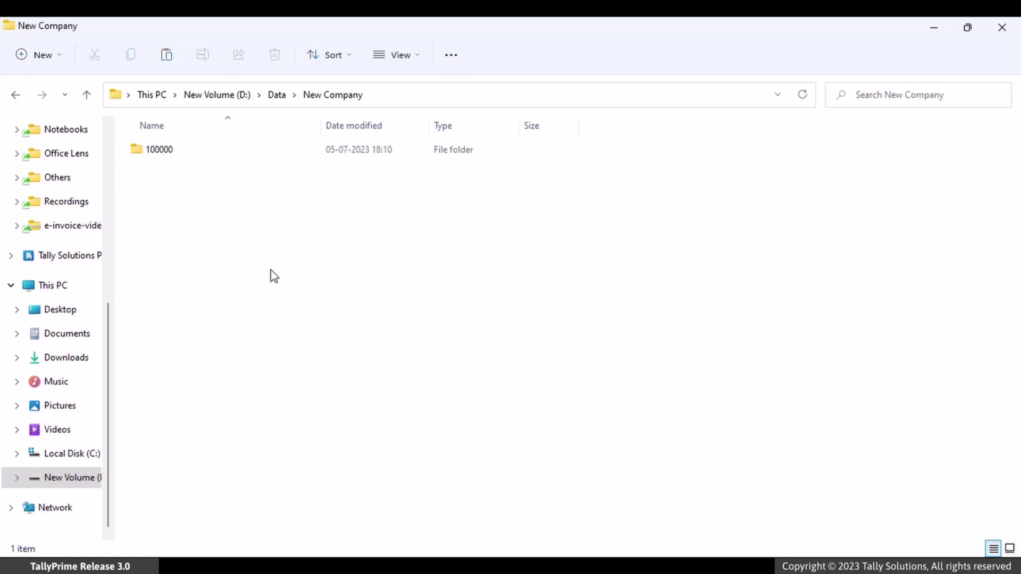
key(Down)
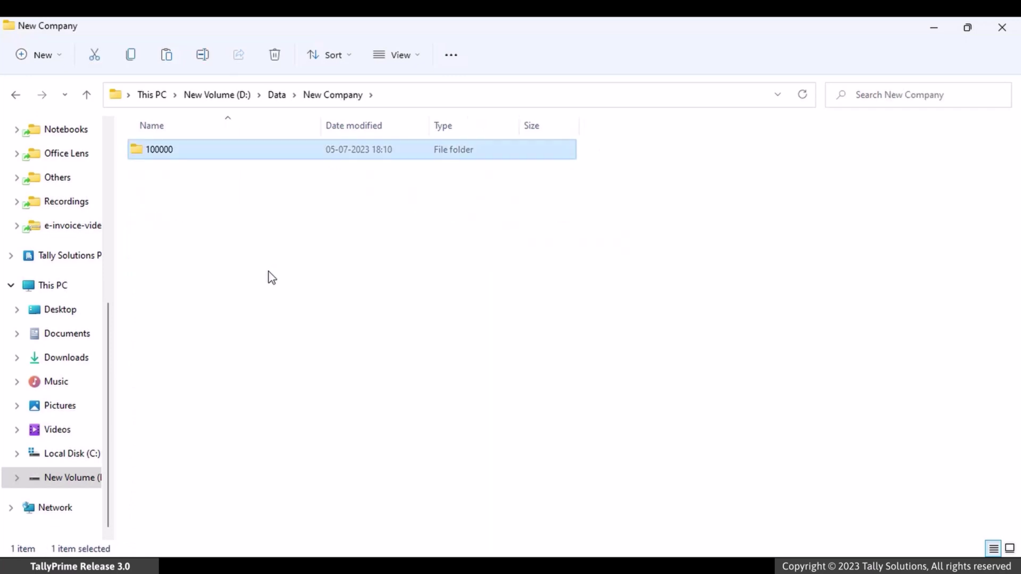
key(Return)
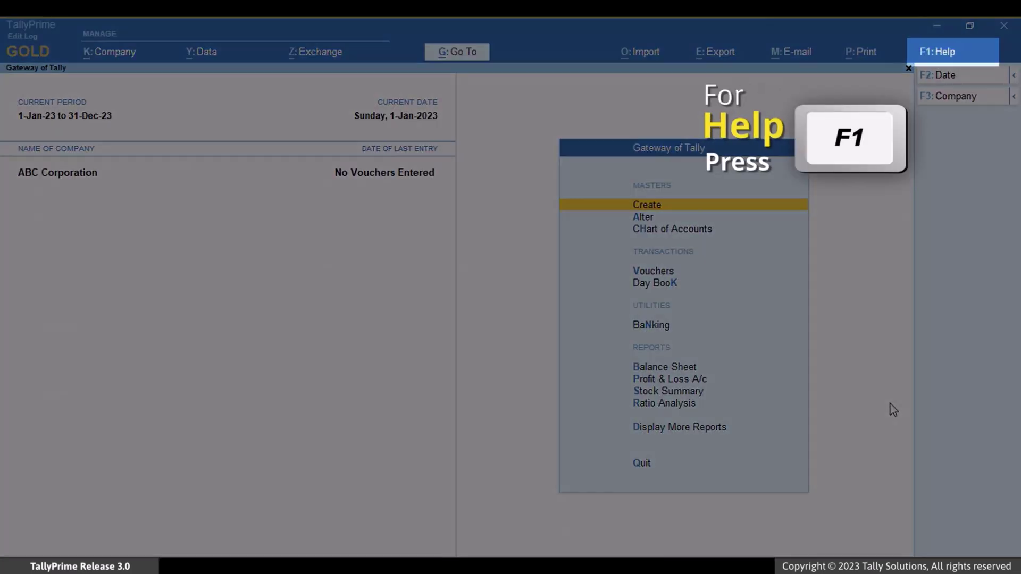
- Run Restore e-Invoicing Details from Help > Troubleshooting for ABC Corporation
key(F1)
key(r)
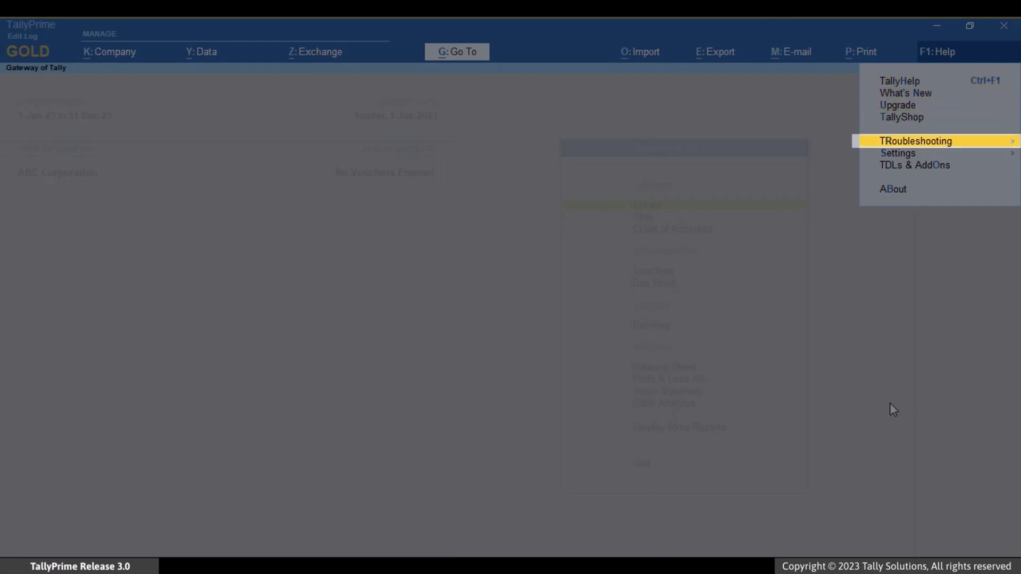
key(Down)
key(Down)
key(Down)
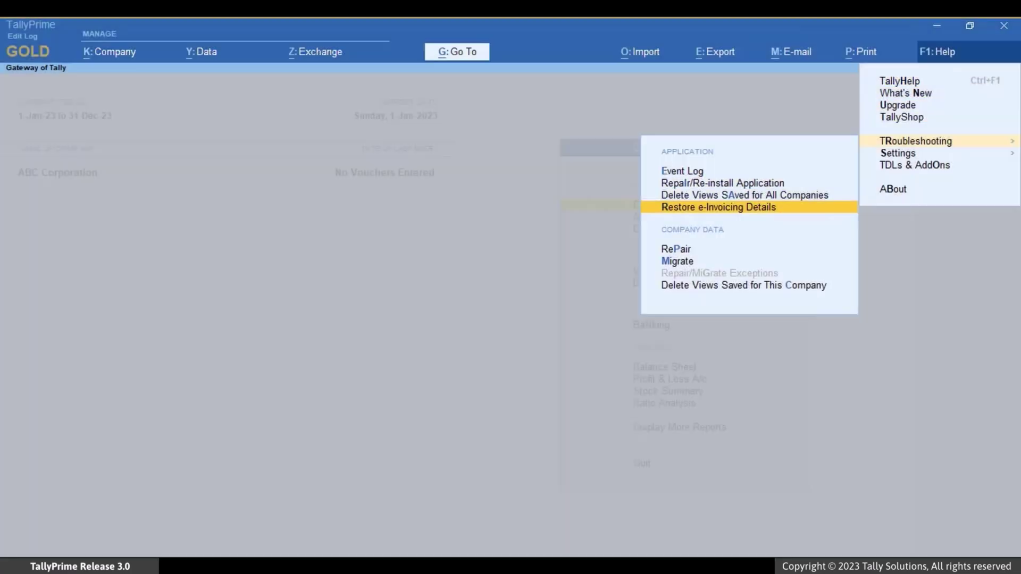
key(Return)
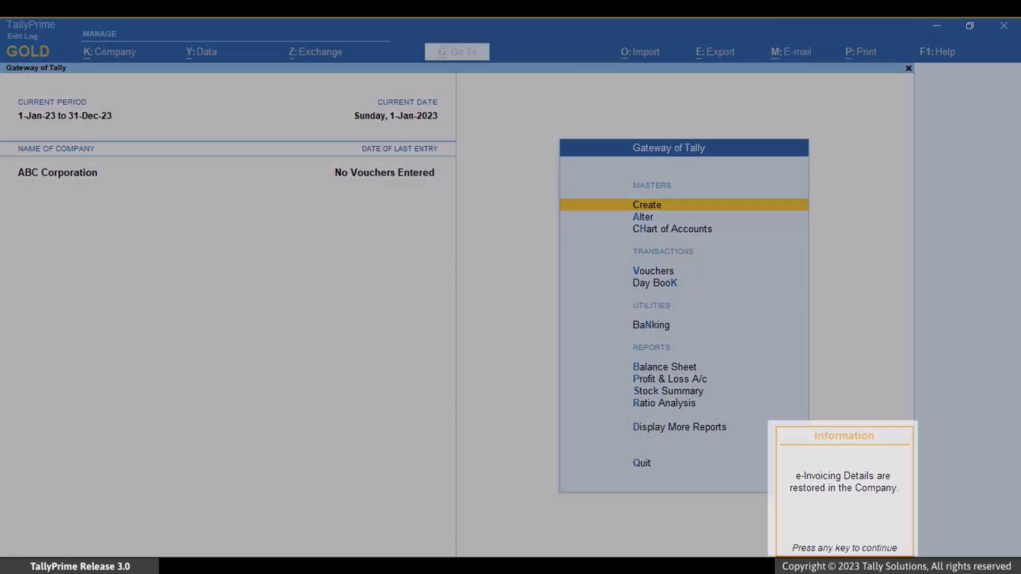